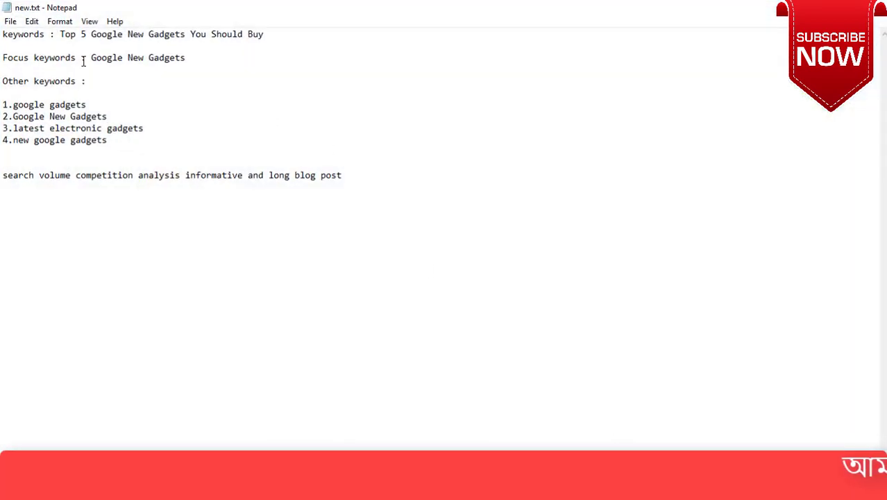
Examine the main phrase "Top 5 Google New Gadgets You Should Buy" on the keywords line, including its "Google New Gadgets" part
{"action": "left_click_drag", "start_coordinate": [60, 34], "coordinate": [269, 33]}
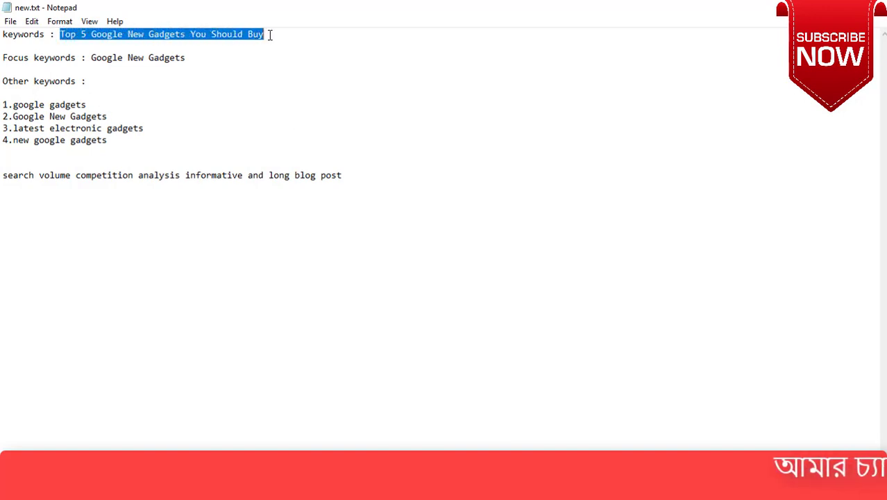
{"action": "left_click", "coordinate": [76, 36]}
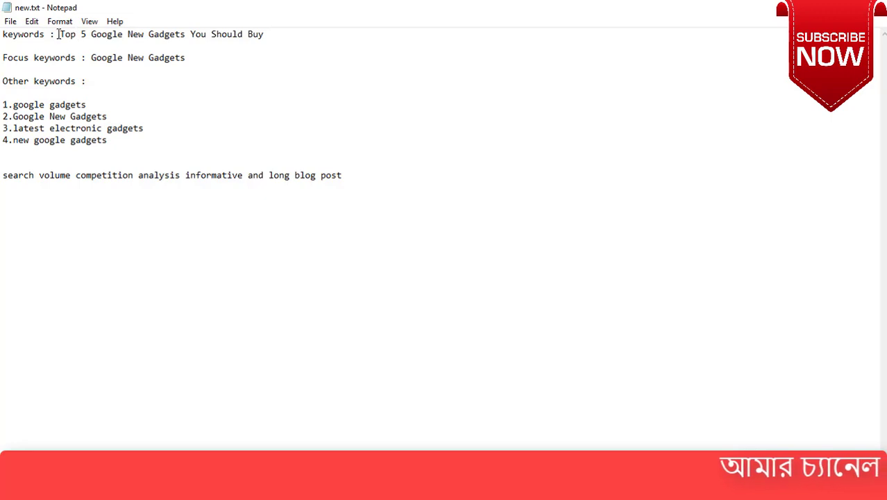
{"action": "left_click_drag", "start_coordinate": [60, 33], "coordinate": [276, 32]}
{"action": "left_click", "coordinate": [129, 47]}
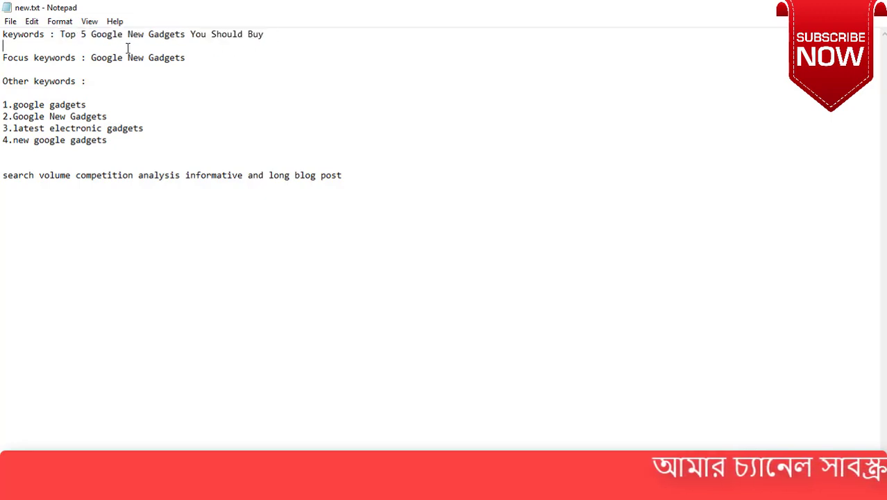
{"action": "left_click_drag", "start_coordinate": [57, 33], "coordinate": [264, 33]}
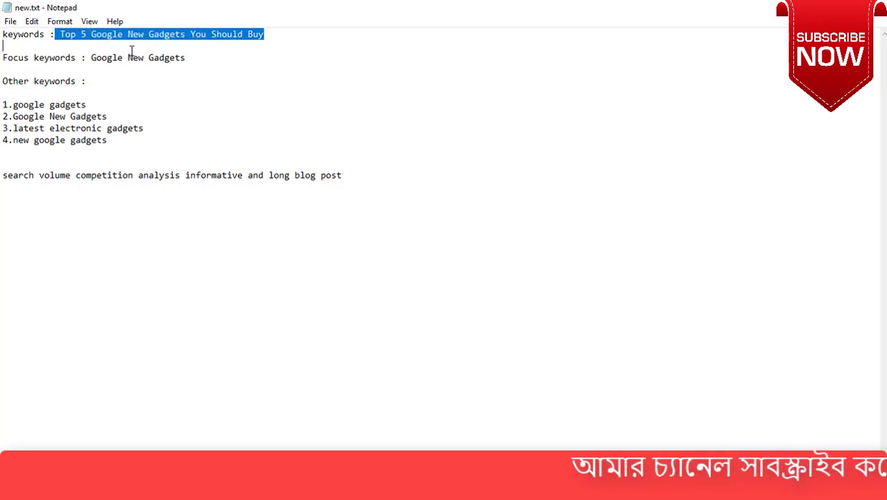
{"action": "left_click", "coordinate": [147, 33]}
{"action": "left_click_drag", "start_coordinate": [147, 34], "coordinate": [193, 33]}
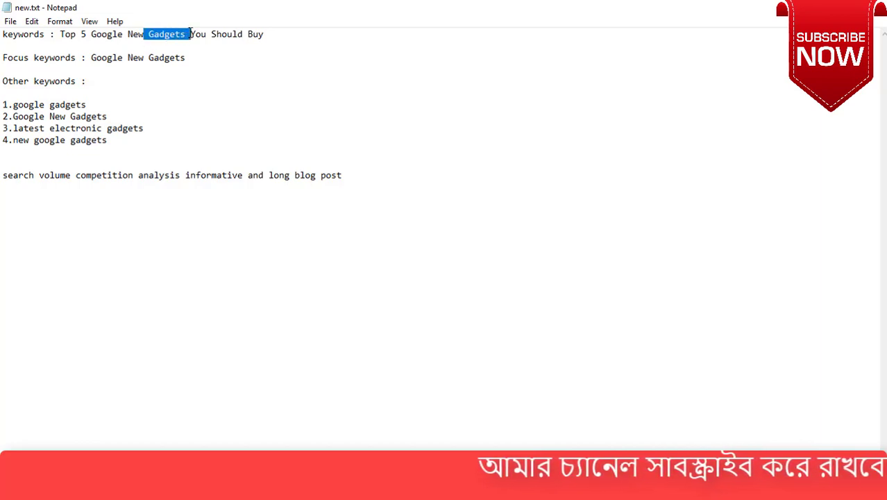
{"action": "left_click_drag", "start_coordinate": [93, 33], "coordinate": [186, 36]}
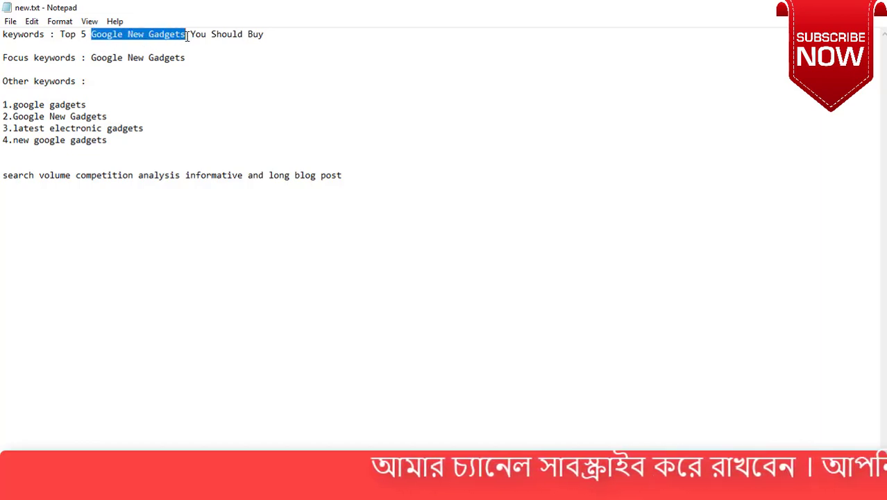
{"action": "left_click", "coordinate": [91, 46]}
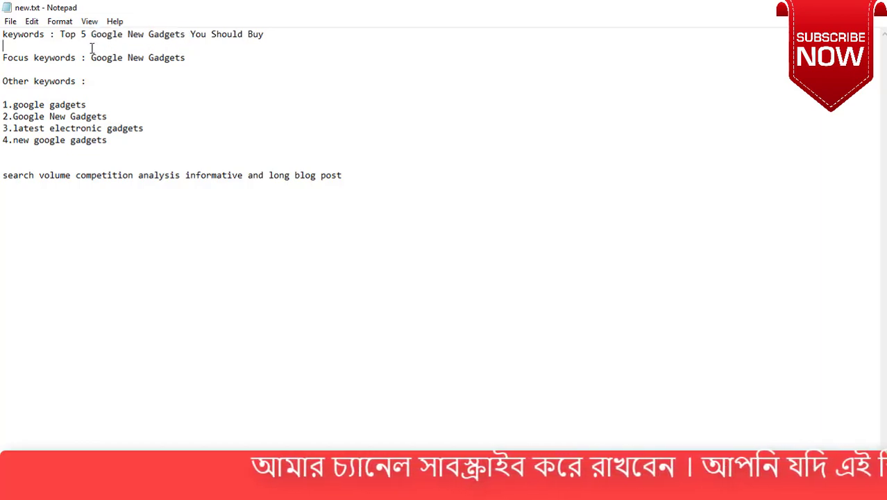
{"action": "left_click_drag", "start_coordinate": [128, 34], "coordinate": [186, 33]}
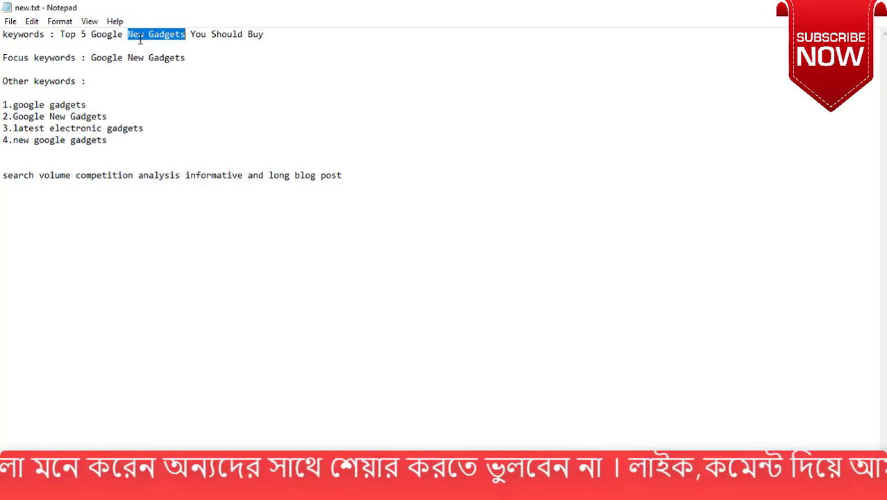
{"action": "left_click", "coordinate": [61, 35]}
{"action": "left_click_drag", "start_coordinate": [57, 34], "coordinate": [267, 34]}
{"action": "left_click", "coordinate": [278, 34]}
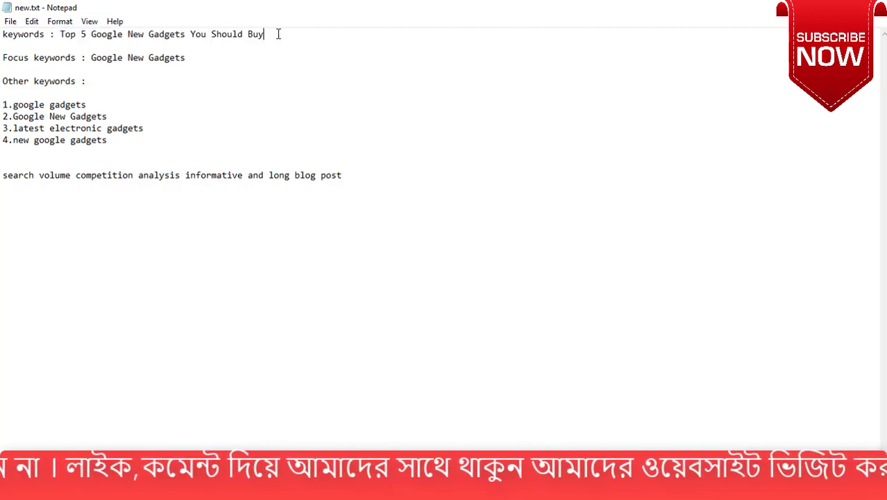
Cut "Top 5 Google New Gadgets You Should Buy" from the keywords line and paste it before "Other keywords"
{"action": "left_click_drag", "start_coordinate": [59, 35], "coordinate": [344, 29]}
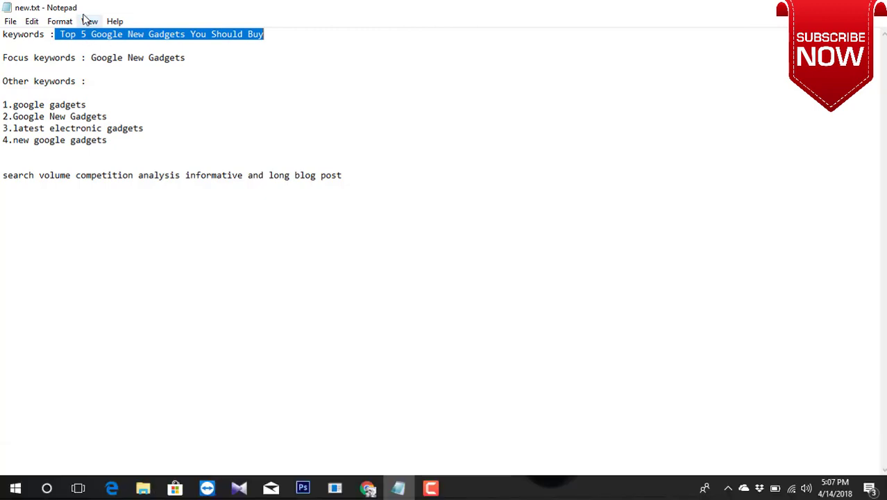
{"action": "right_click", "coordinate": [126, 35]}
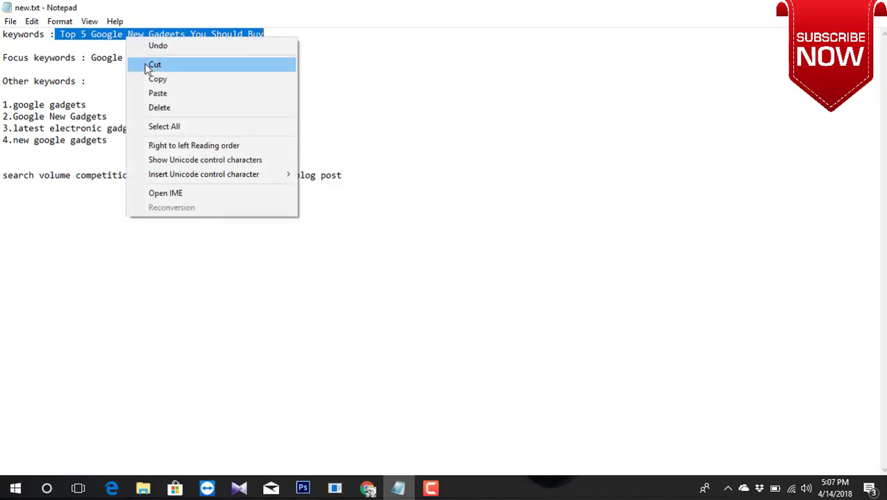
{"action": "left_click", "coordinate": [149, 65]}
{"action": "right_click", "coordinate": [94, 34]}
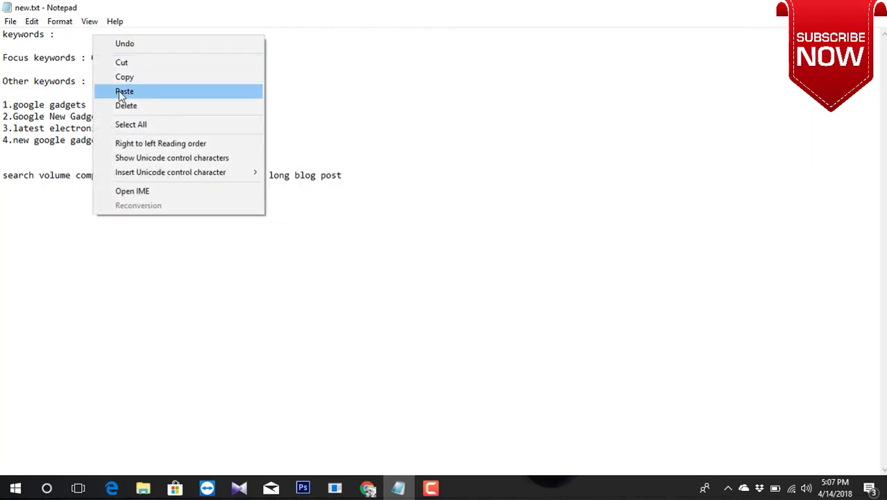
{"action": "left_click", "coordinate": [122, 90]}
Move "Top 5 Google New Gadgets You Should Buy" from before "Other keywords" back to the end of the keywords line
{"action": "left_click_drag", "start_coordinate": [2, 69], "coordinate": [213, 72]}
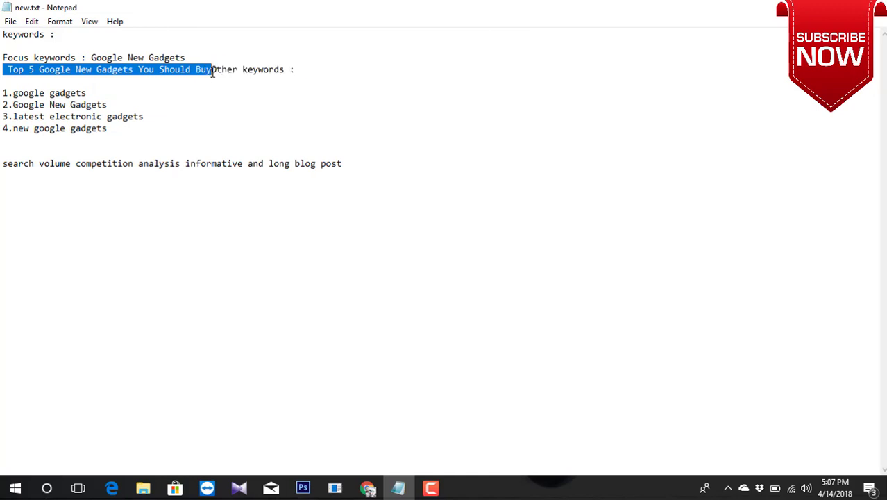
{"action": "right_click", "coordinate": [212, 68]}
{"action": "left_click", "coordinate": [227, 92]}
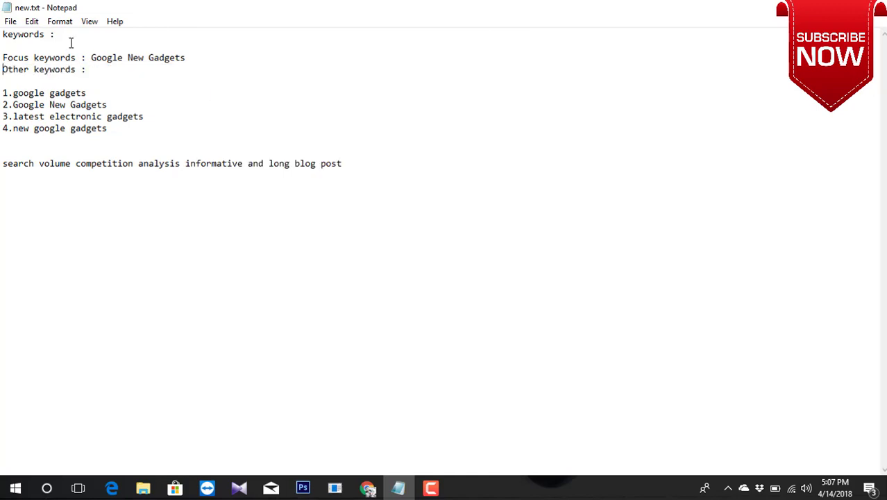
{"action": "left_click", "coordinate": [63, 33]}
{"action": "right_click", "coordinate": [63, 34]}
{"action": "left_click", "coordinate": [95, 88]}
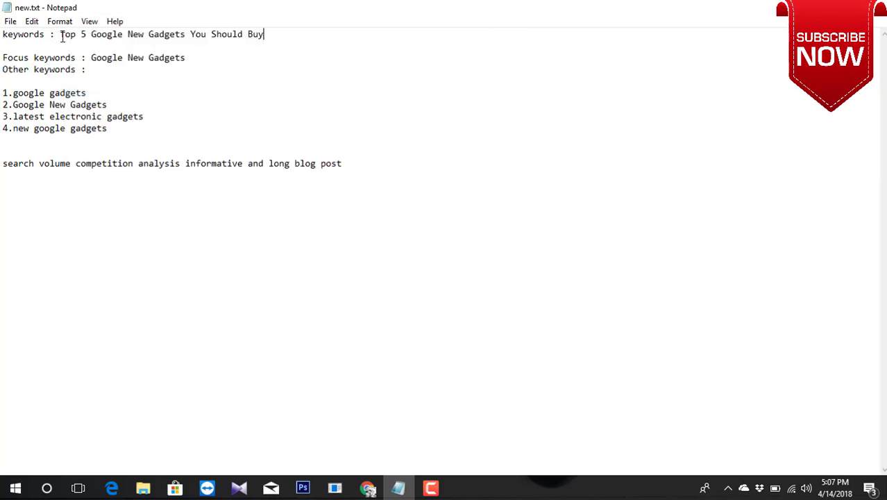
Copy "Top 5 Google New Gadgets You Should Buy" from the keywords line and switch to the WordPress post editor in Chrome
{"action": "left_click_drag", "start_coordinate": [62, 34], "coordinate": [264, 38]}
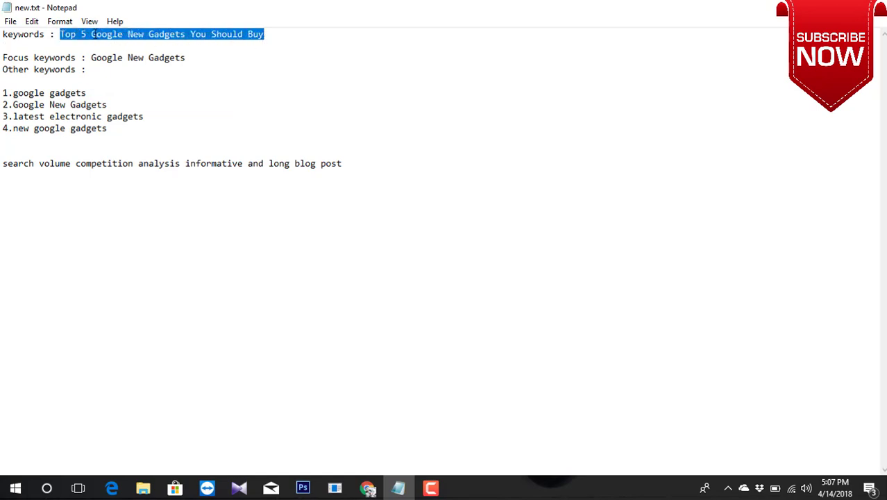
{"action": "right_click", "coordinate": [160, 34]}
{"action": "left_click", "coordinate": [188, 74]}
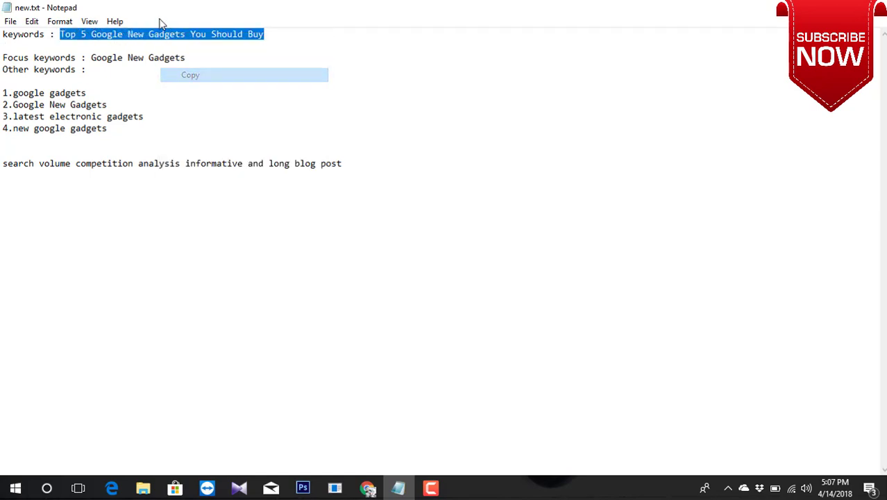
{"action": "left_click", "coordinate": [367, 488]}
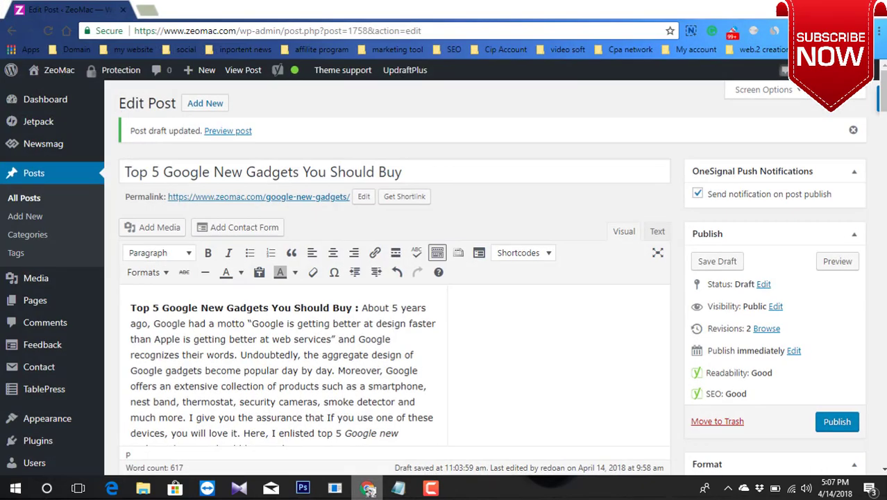
Examine the post's title in the editor as the place where the main keyword phrase is used
{"action": "left_click_drag", "start_coordinate": [411, 172], "coordinate": [123, 168]}
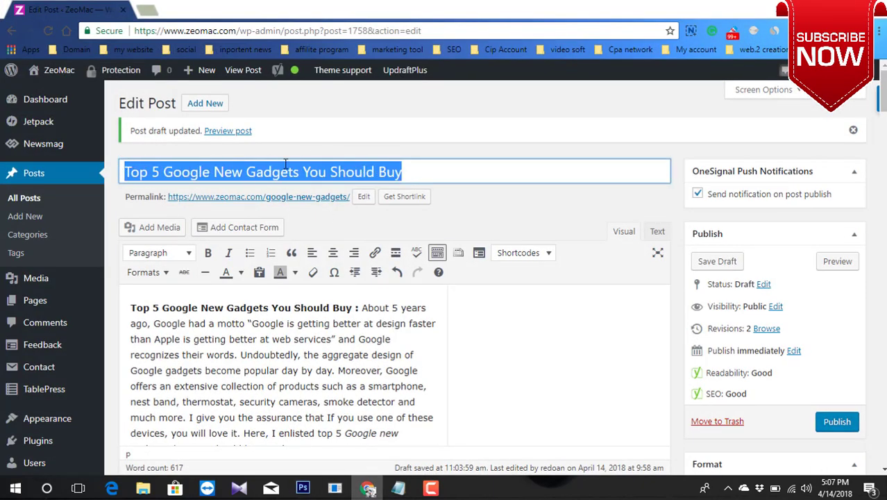
{"action": "left_click", "coordinate": [336, 164]}
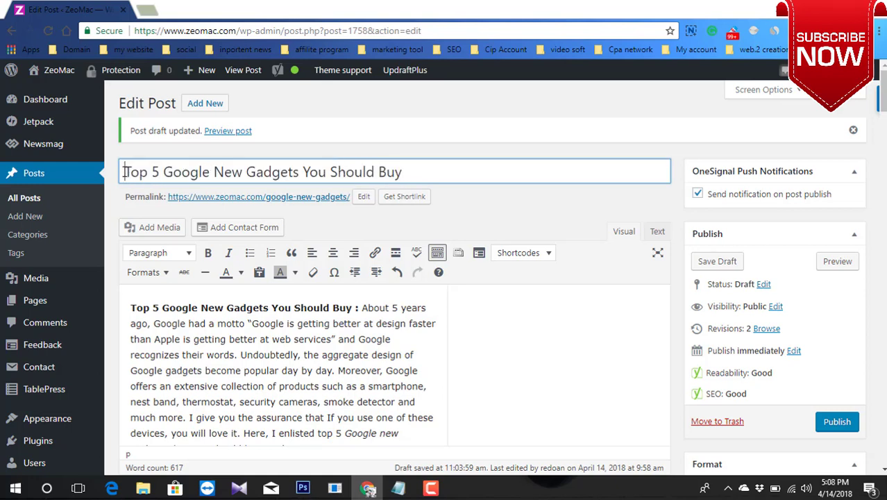
{"action": "left_click_drag", "start_coordinate": [125, 173], "coordinate": [435, 173]}
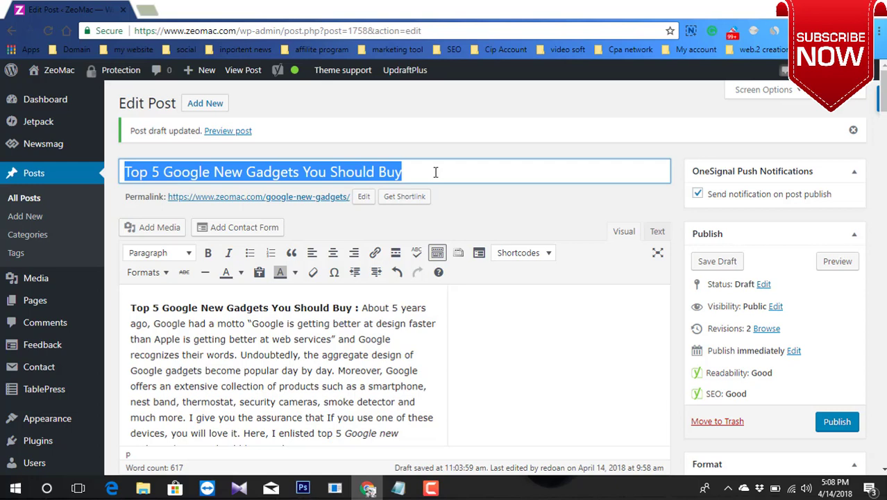
{"action": "left_click", "coordinate": [421, 170]}
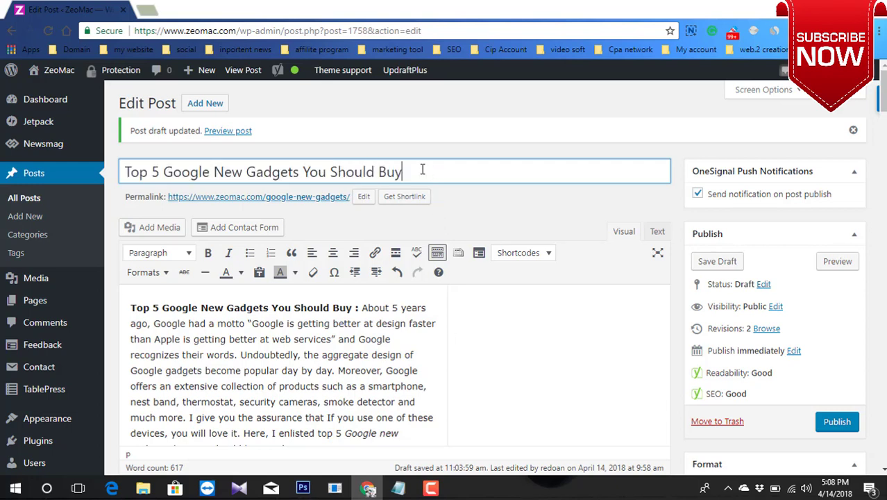
Switch to the Notepad keyword notes and copy the focus keyword "Google New Gadgets"
{"action": "left_click", "coordinate": [398, 488]}
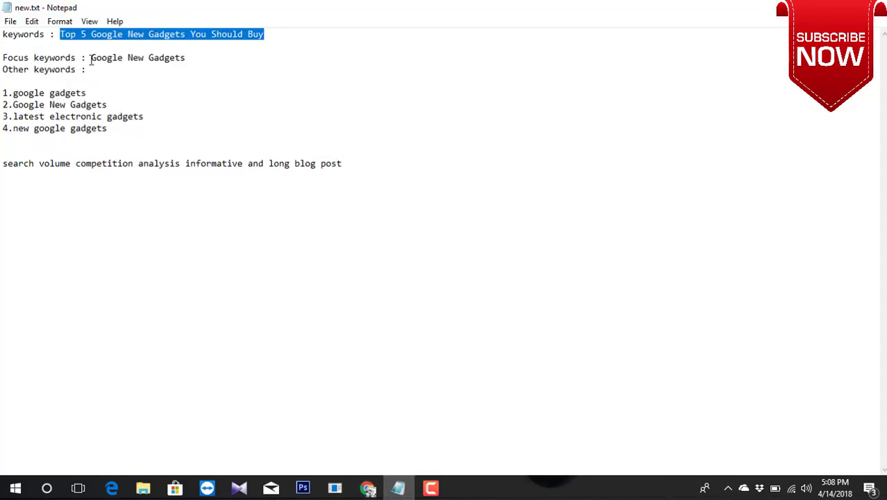
{"action": "left_click_drag", "start_coordinate": [91, 58], "coordinate": [206, 58]}
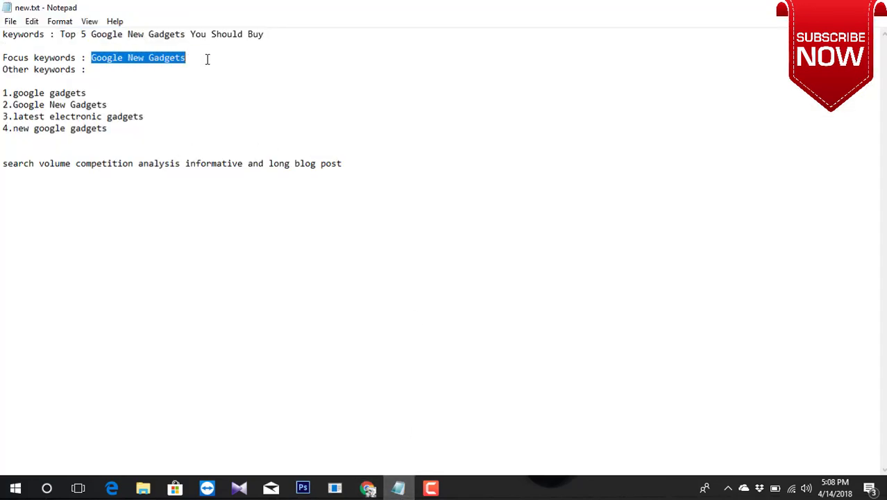
{"action": "right_click", "coordinate": [162, 57]}
{"action": "left_click", "coordinate": [192, 97]}
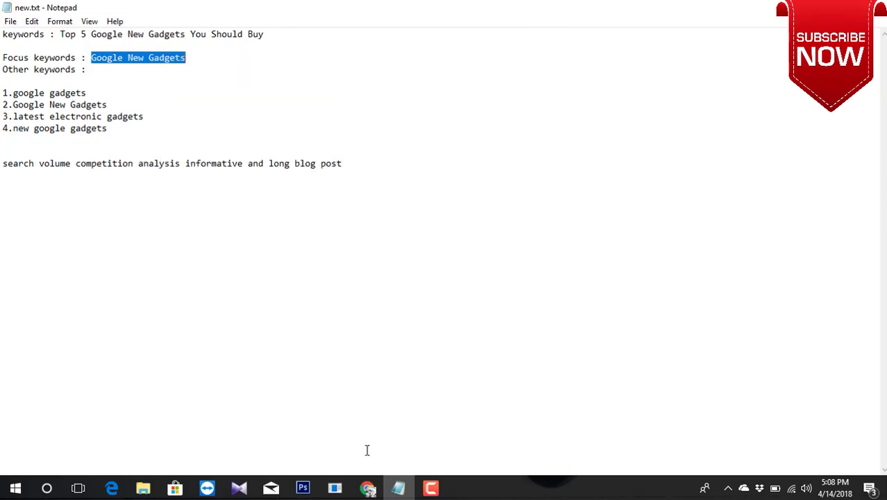
Switch to the WordPress post editor in Chrome and replace the permalink slug with the copied "Google New Gadgets"
{"action": "left_click", "coordinate": [368, 489]}
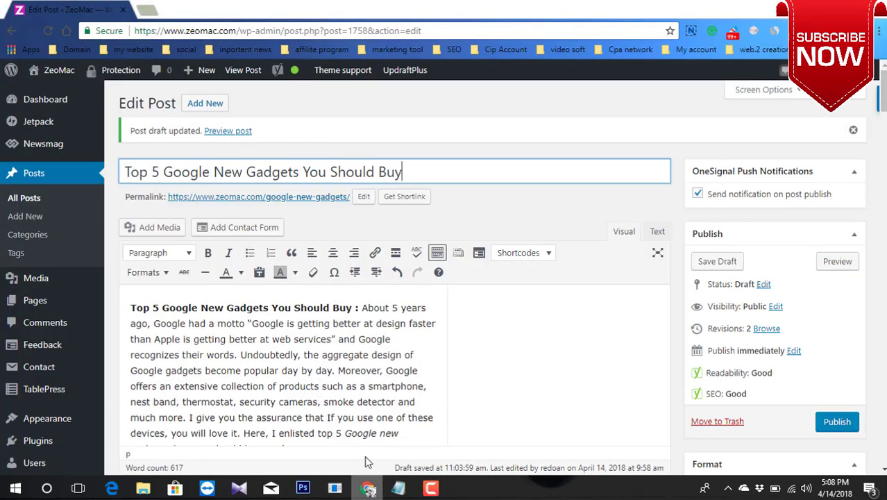
{"action": "left_click", "coordinate": [359, 197]}
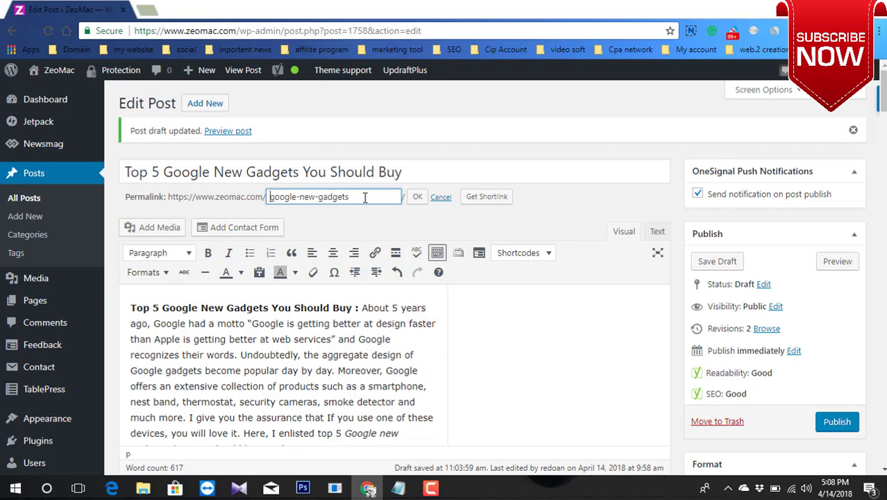
{"action": "left_click_drag", "start_coordinate": [370, 197], "coordinate": [266, 196]}
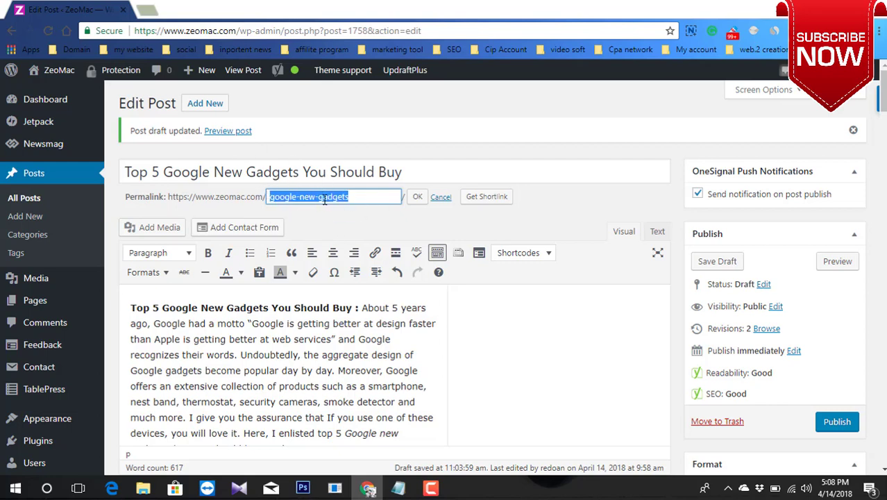
{"action": "key", "text": "ctrl+v"}
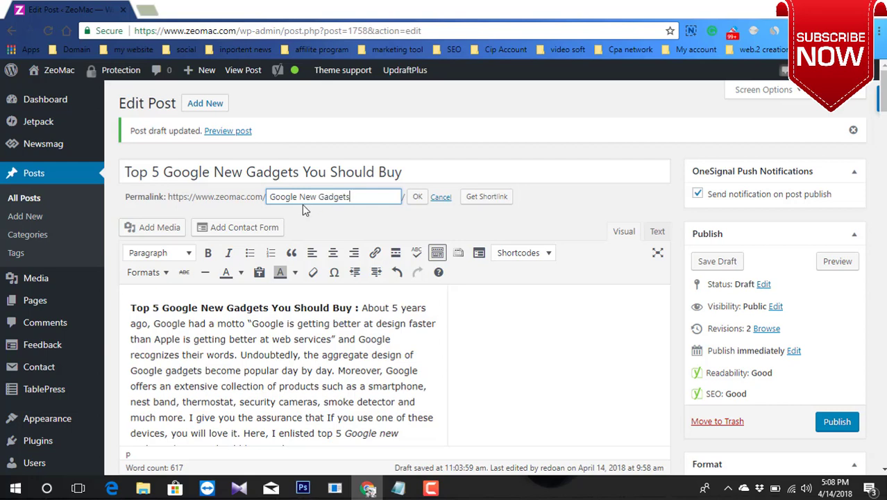
{"action": "left_click", "coordinate": [419, 200]}
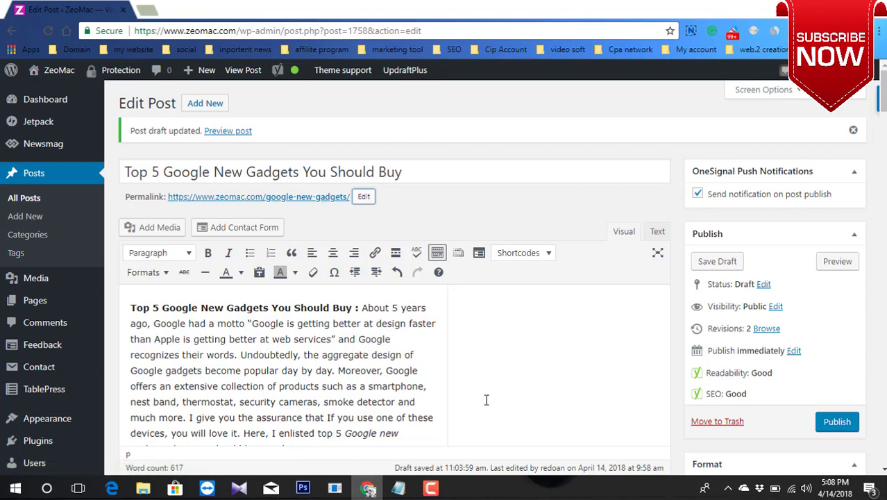
Look through the whole draft post, including its body text, section headings, images, tags and featured image
{"action": "scroll", "coordinate": [504, 359], "scroll_direction": "down", "scroll_amount": 1}
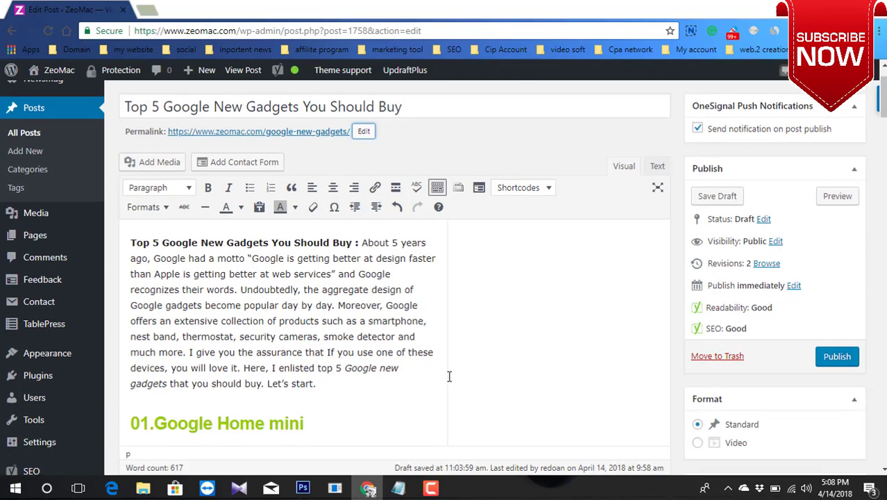
{"action": "scroll", "coordinate": [505, 287], "scroll_direction": "up", "scroll_amount": 1}
{"action": "scroll", "coordinate": [608, 321], "scroll_direction": "down", "scroll_amount": 15}
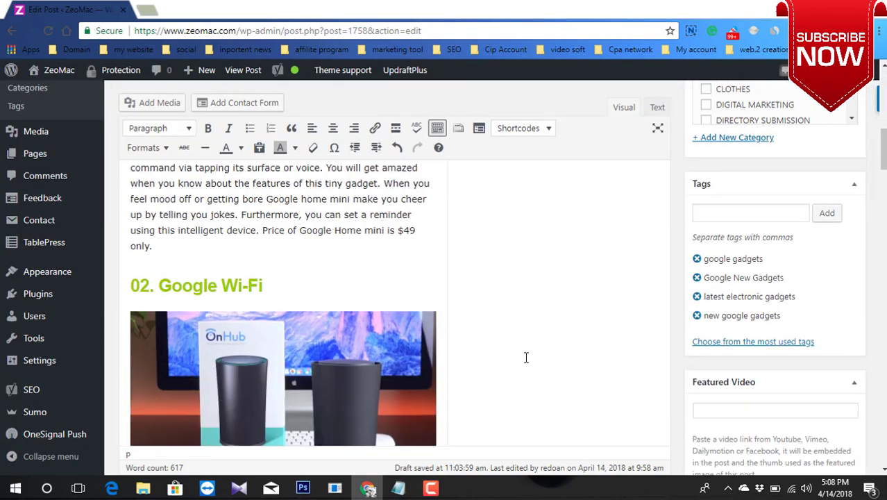
{"action": "scroll", "coordinate": [526, 357], "scroll_direction": "down", "scroll_amount": 15}
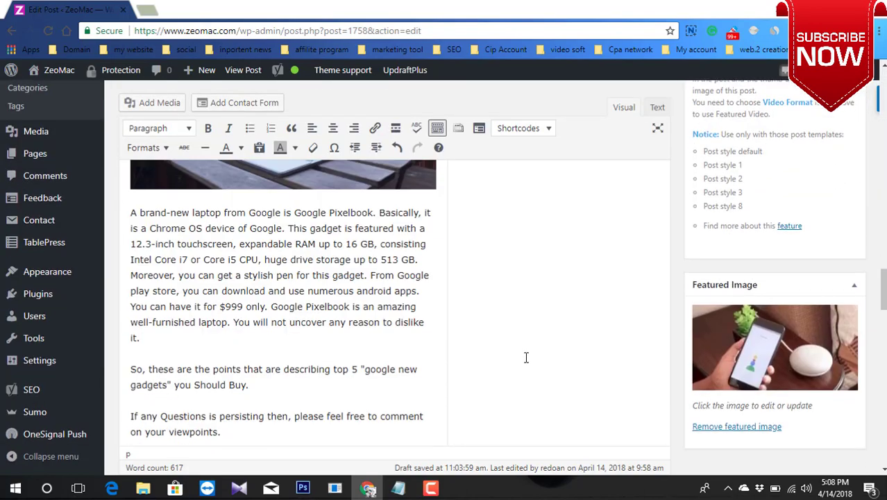
{"action": "scroll", "coordinate": [535, 370], "scroll_direction": "up", "scroll_amount": 15}
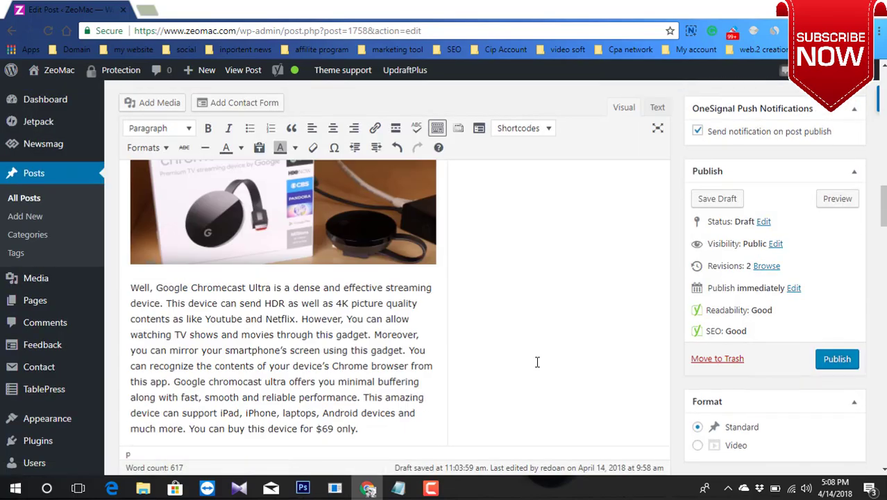
{"action": "scroll", "coordinate": [537, 361], "scroll_direction": "up", "scroll_amount": 12}
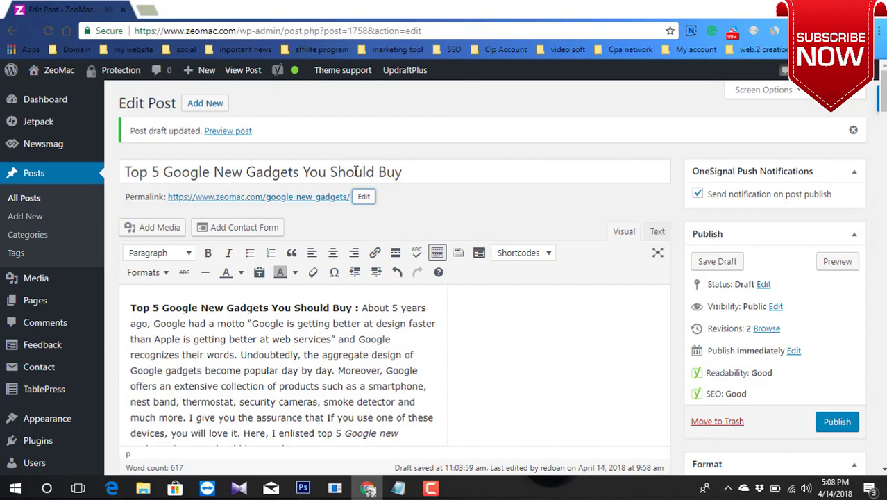
Examine the bold opening phrase of the introduction as the place where the title and the focus keyword "Google New Gadgets" are used
{"action": "left_click_drag", "start_coordinate": [163, 308], "coordinate": [270, 308]}
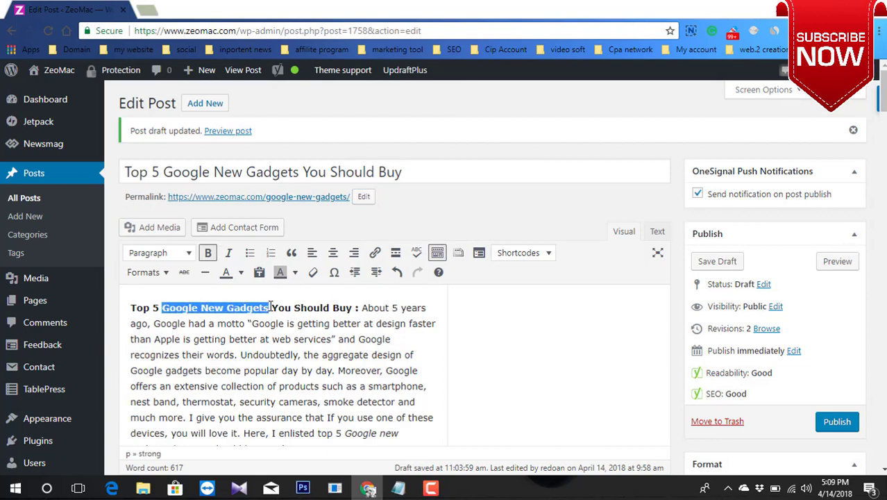
{"action": "left_click", "coordinate": [287, 339]}
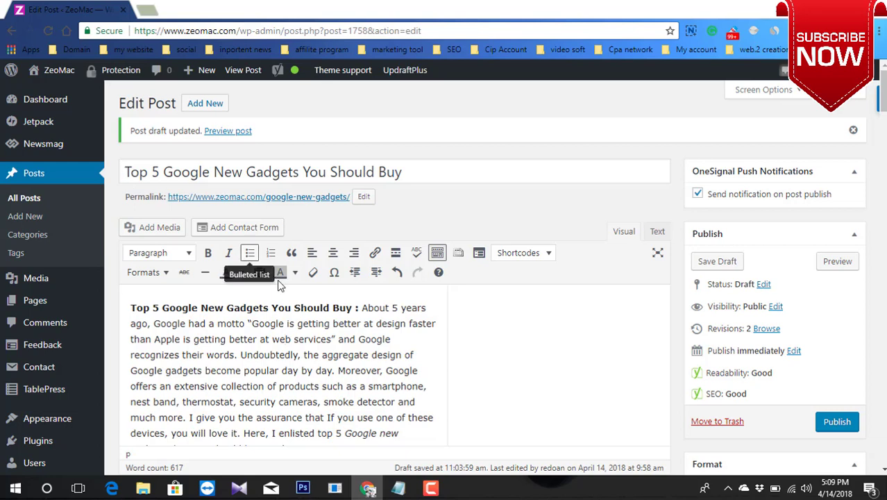
{"action": "left_click_drag", "start_coordinate": [361, 307], "coordinate": [123, 308]}
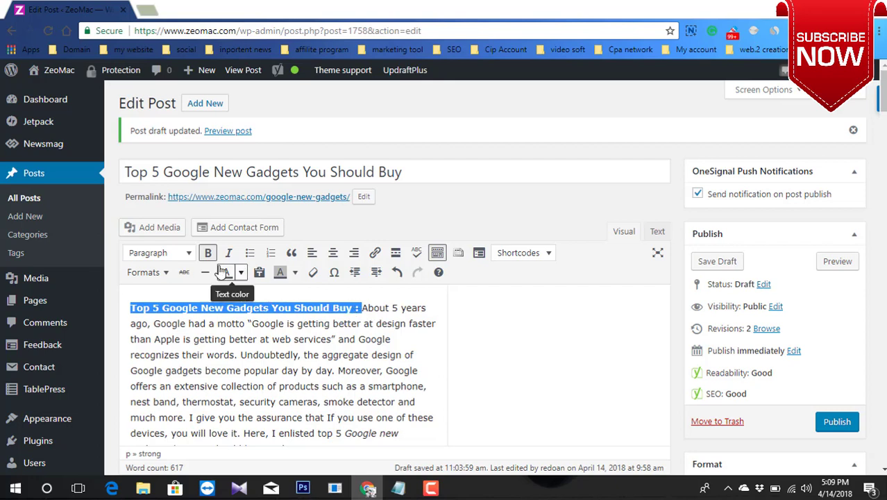
{"action": "left_click", "coordinate": [220, 308]}
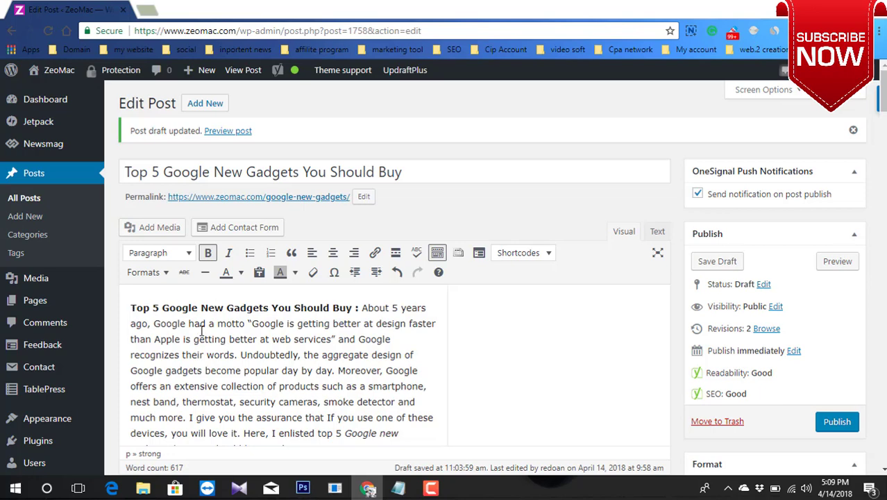
{"action": "scroll", "coordinate": [400, 330], "scroll_direction": "down", "scroll_amount": 1}
{"action": "scroll", "coordinate": [400, 330], "scroll_direction": "down", "scroll_amount": 2}
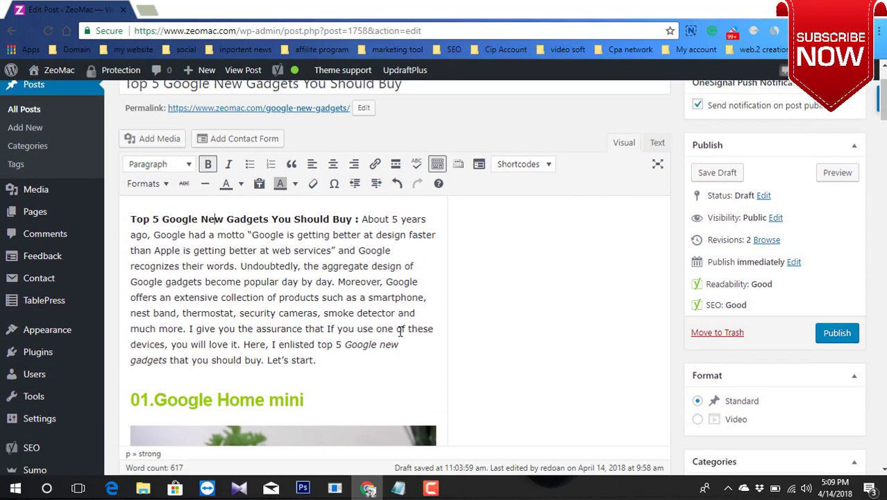
{"action": "scroll", "coordinate": [404, 326], "scroll_direction": "up", "scroll_amount": 1}
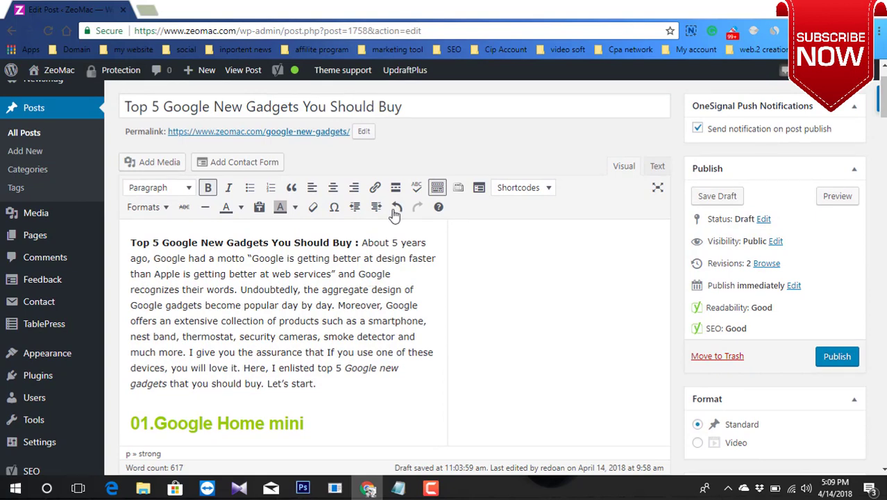
{"action": "left_click_drag", "start_coordinate": [361, 243], "coordinate": [109, 241]}
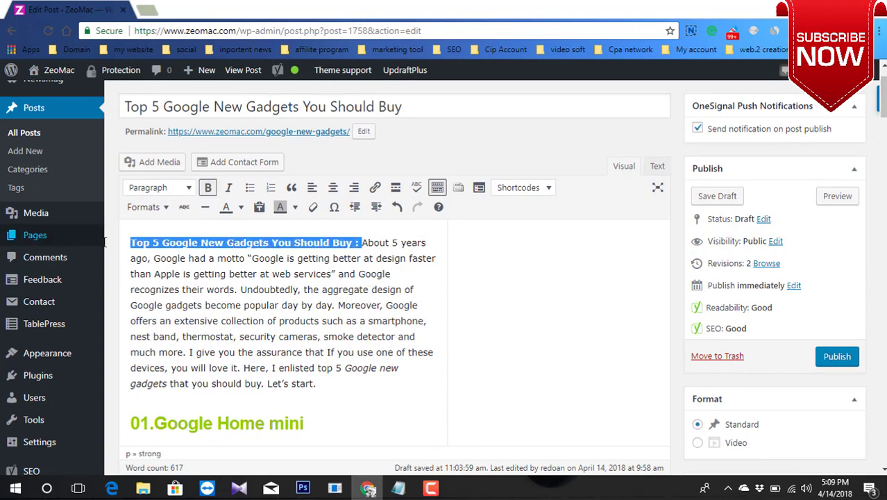
{"action": "left_click", "coordinate": [305, 273]}
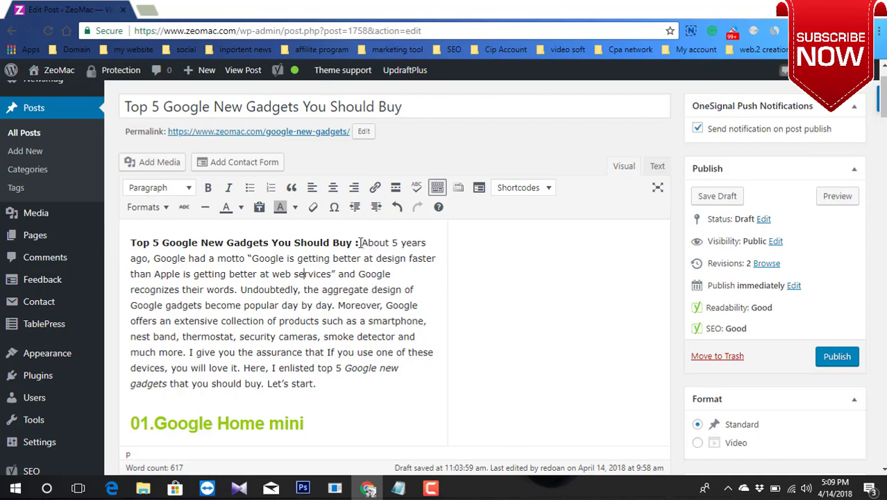
{"action": "left_click_drag", "start_coordinate": [360, 243], "coordinate": [130, 242]}
{"action": "left_click", "coordinate": [380, 259]}
Compare the focus keyword in the post title with the italic "Google new gadgets" in the introduction's closing lines
{"action": "left_click", "coordinate": [163, 106]}
{"action": "left_click_drag", "start_coordinate": [283, 102], "coordinate": [302, 104]}
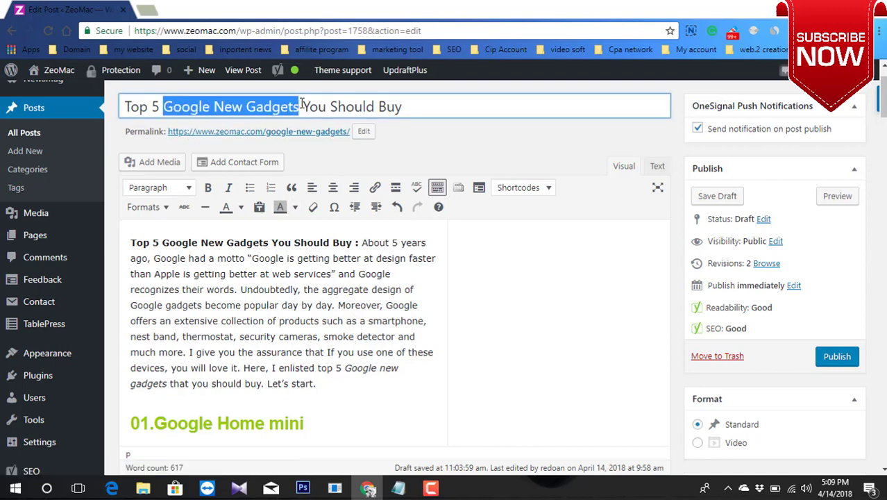
{"action": "right_click", "coordinate": [268, 104]}
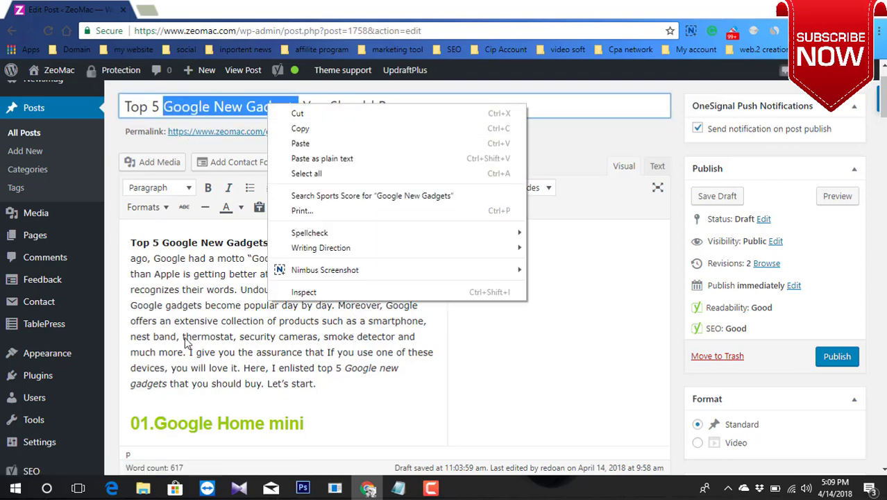
{"action": "left_click", "coordinate": [186, 309]}
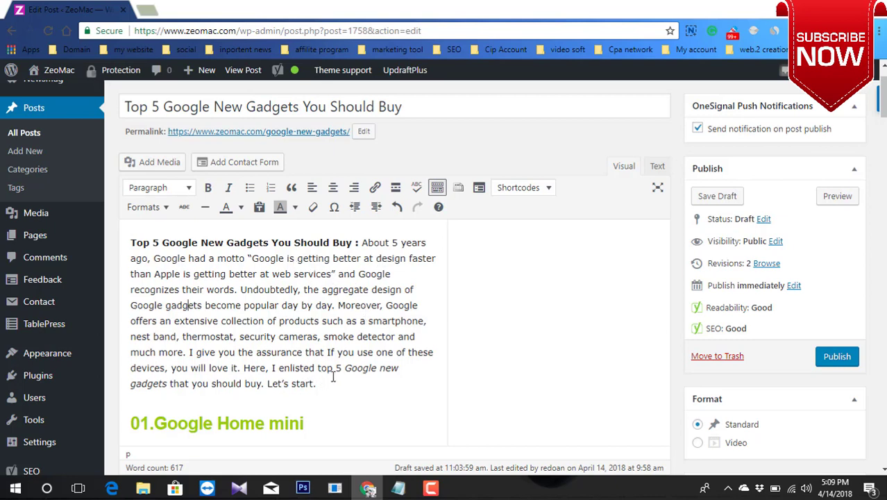
{"action": "left_click_drag", "start_coordinate": [345, 369], "coordinate": [167, 383]}
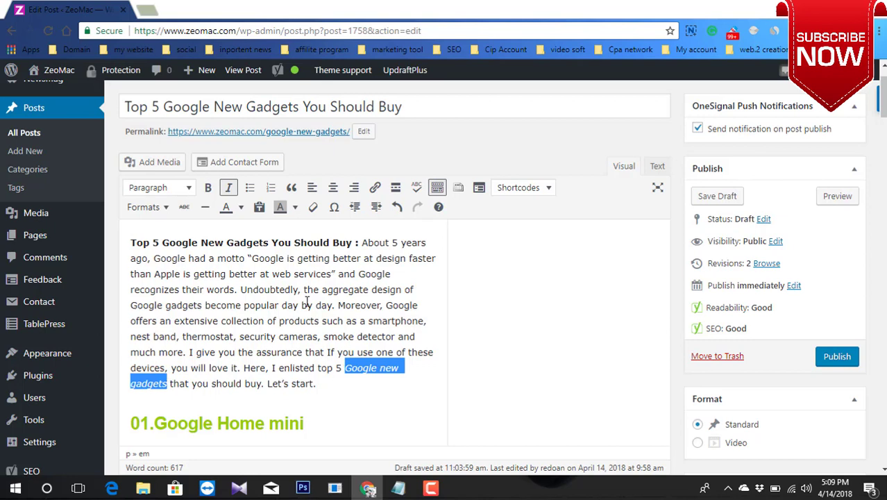
Look through the post's gadget sections from Google Home mini to Google Assistant and return to the title
{"action": "scroll", "coordinate": [372, 347], "scroll_direction": "down", "scroll_amount": 2}
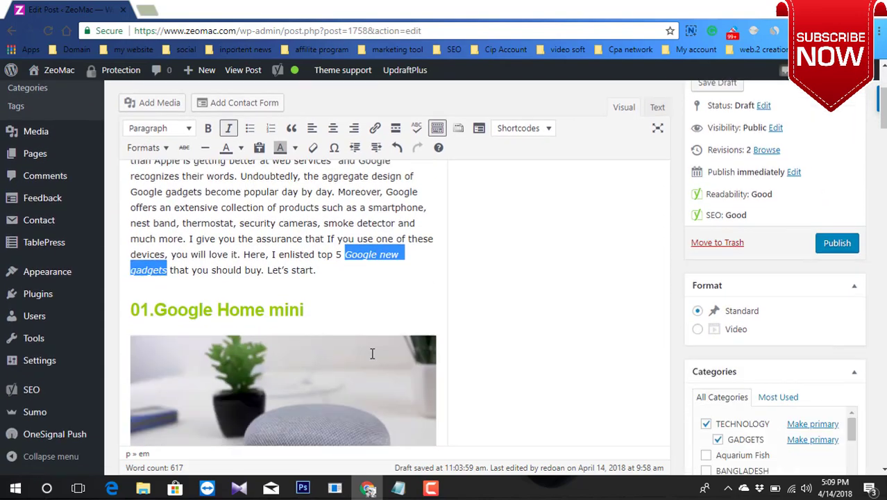
{"action": "scroll", "coordinate": [372, 353], "scroll_direction": "down", "scroll_amount": 14}
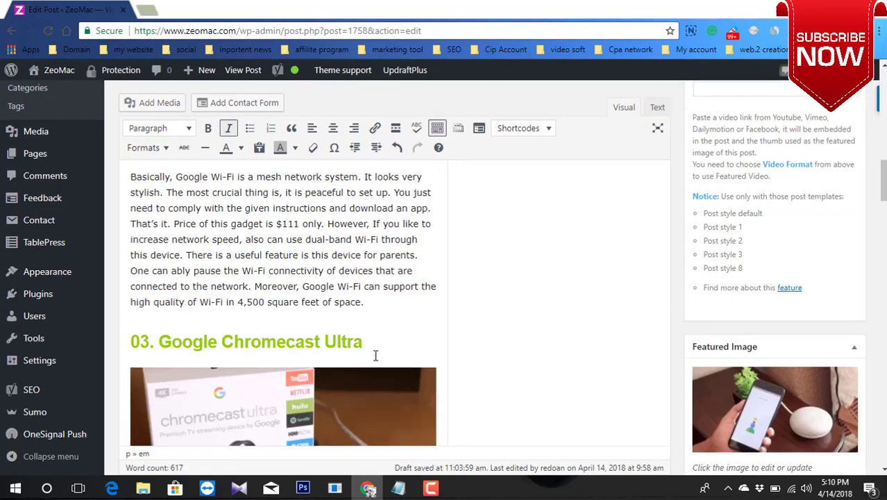
{"action": "scroll", "coordinate": [375, 356], "scroll_direction": "down", "scroll_amount": 12}
{"action": "scroll", "coordinate": [333, 362], "scroll_direction": "up", "scroll_amount": 3}
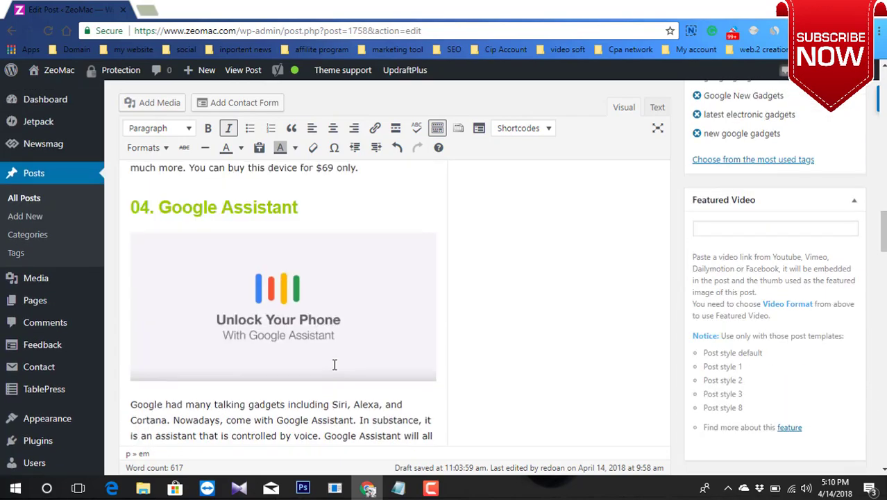
{"action": "scroll", "coordinate": [334, 365], "scroll_direction": "up", "scroll_amount": 15}
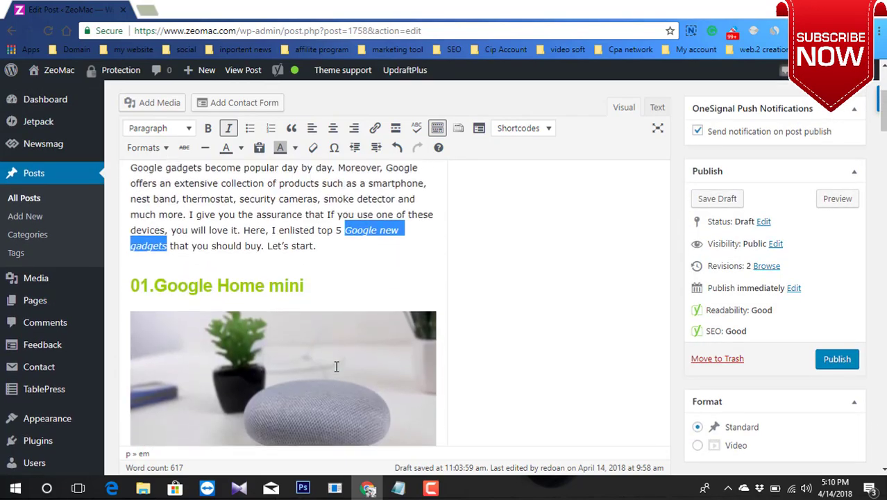
{"action": "scroll", "coordinate": [336, 366], "scroll_direction": "up", "scroll_amount": 3}
{"action": "scroll", "coordinate": [336, 367], "scroll_direction": "down", "scroll_amount": 8}
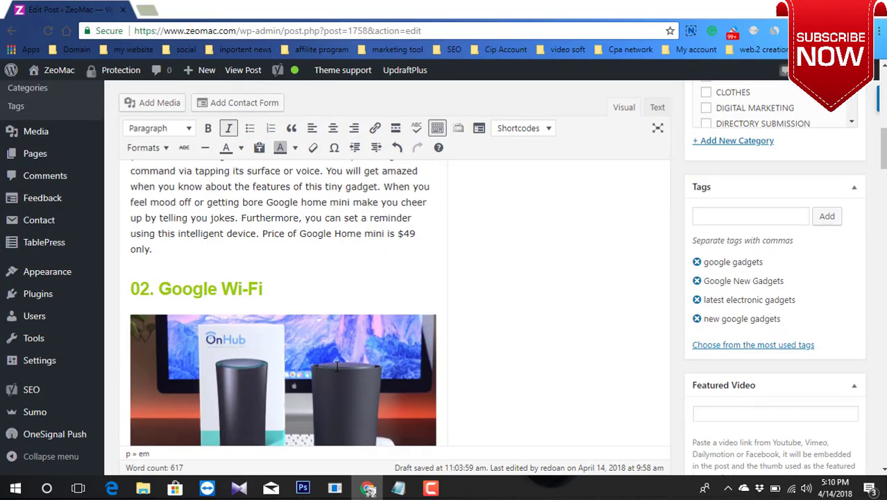
{"action": "scroll", "coordinate": [337, 366], "scroll_direction": "down", "scroll_amount": 11}
{"action": "scroll", "coordinate": [340, 368], "scroll_direction": "up", "scroll_amount": 8}
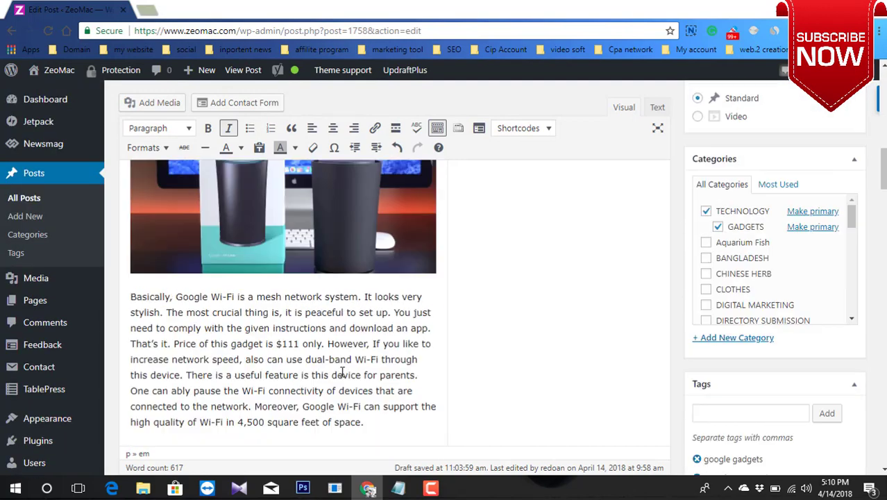
{"action": "scroll", "coordinate": [343, 372], "scroll_direction": "up", "scroll_amount": 10}
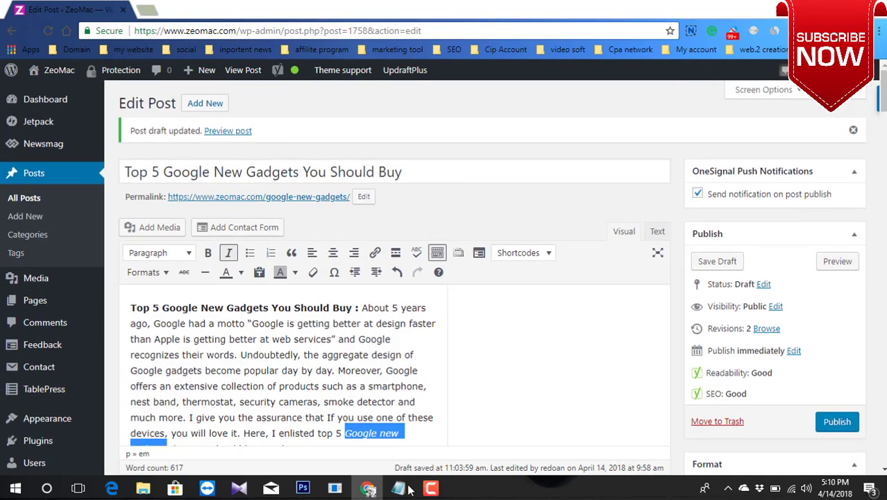
Switch to the Notepad keyword notes and review the main keyword phrase and the four other keywords one by one
{"action": "left_click", "coordinate": [405, 488]}
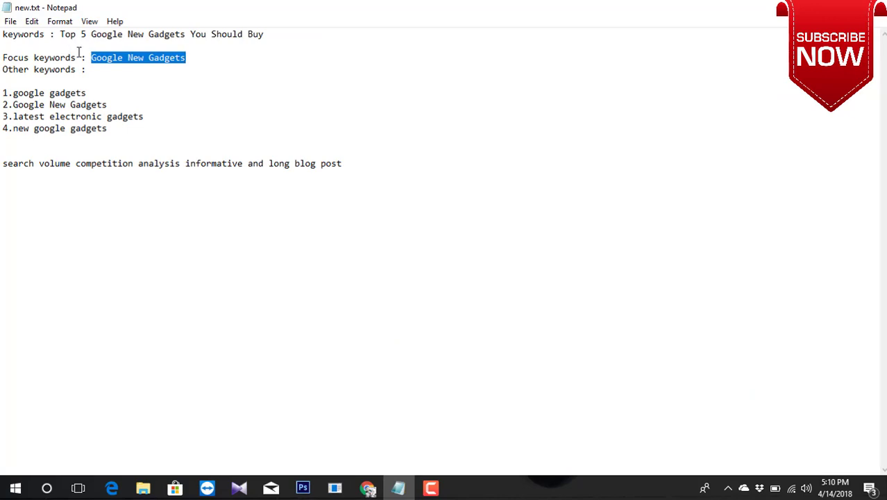
{"action": "left_click_drag", "start_coordinate": [50, 34], "coordinate": [321, 34]}
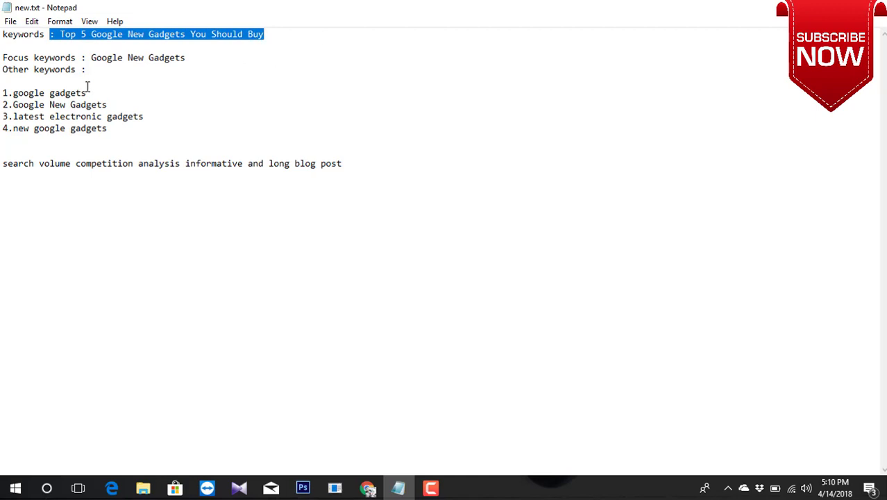
{"action": "left_click_drag", "start_coordinate": [14, 92], "coordinate": [127, 92]}
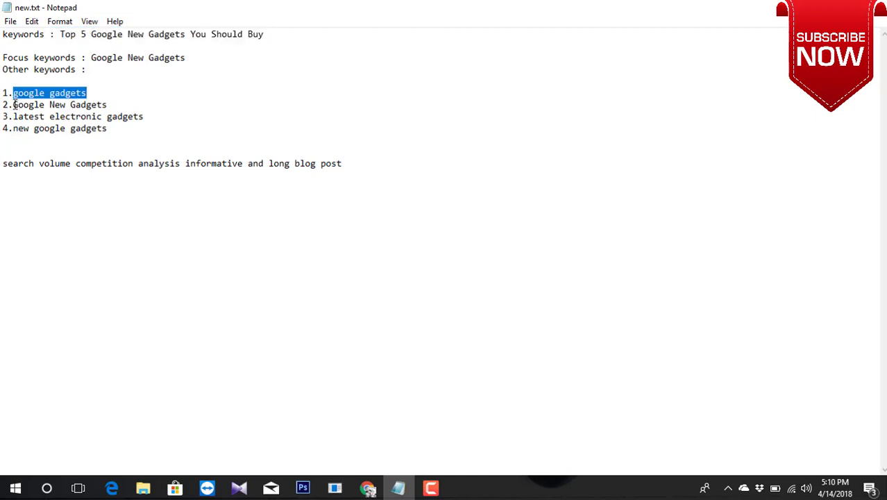
{"action": "left_click_drag", "start_coordinate": [13, 104], "coordinate": [148, 104]}
{"action": "left_click_drag", "start_coordinate": [14, 116], "coordinate": [185, 117]}
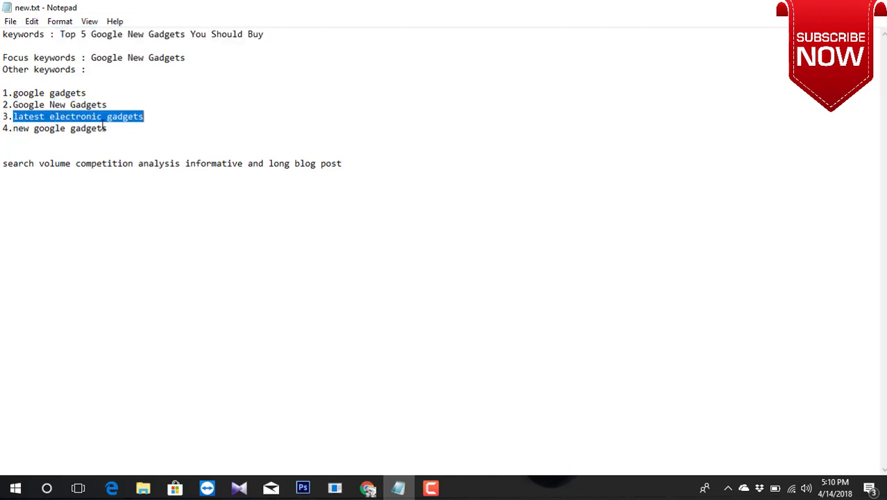
{"action": "left_click_drag", "start_coordinate": [13, 127], "coordinate": [116, 128]}
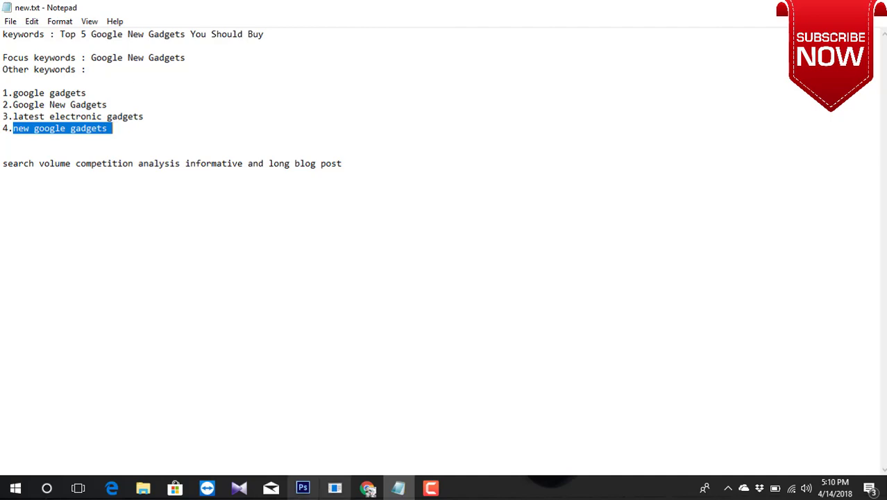
Switch to the post editor in Chrome, review the body text down to the Google Pixelbook section, and recheck the keyword list in Notepad
{"action": "left_click", "coordinate": [367, 488]}
{"action": "scroll", "coordinate": [332, 395], "scroll_direction": "down", "scroll_amount": 8}
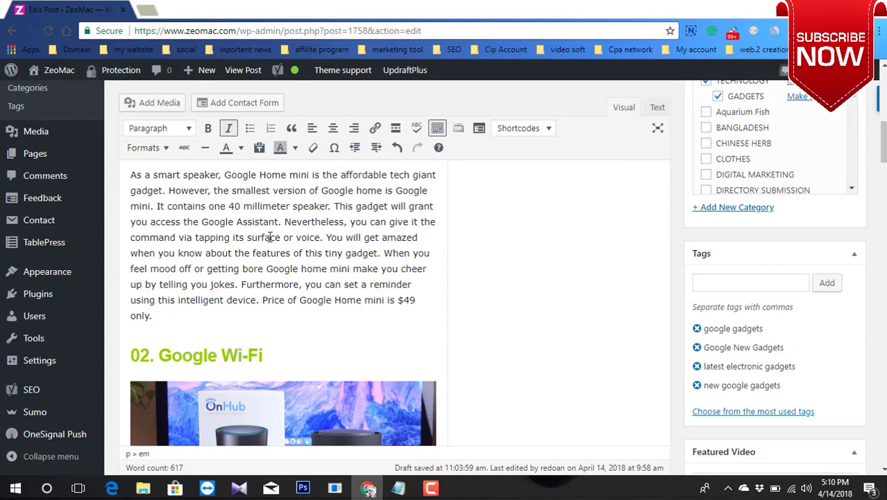
{"action": "scroll", "coordinate": [281, 306], "scroll_direction": "up", "scroll_amount": 3}
{"action": "scroll", "coordinate": [336, 378], "scroll_direction": "down", "scroll_amount": 2}
{"action": "scroll", "coordinate": [336, 377], "scroll_direction": "down", "scroll_amount": 10}
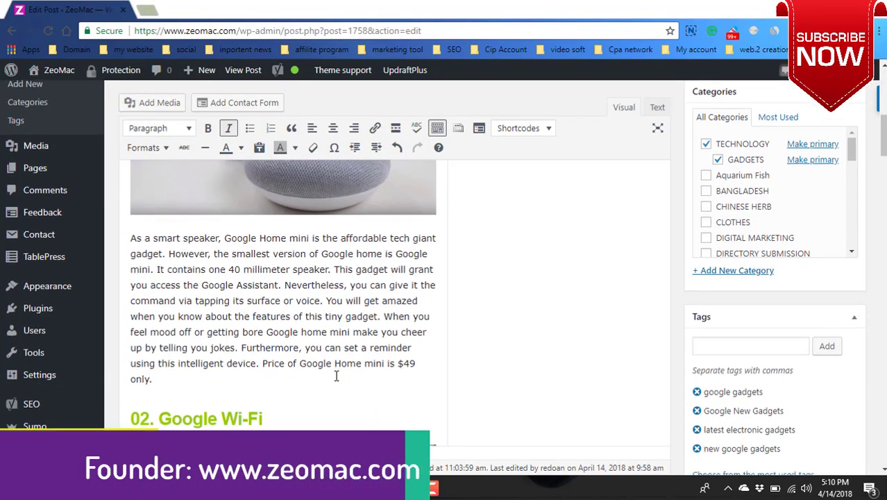
{"action": "scroll", "coordinate": [336, 378], "scroll_direction": "down", "scroll_amount": 10}
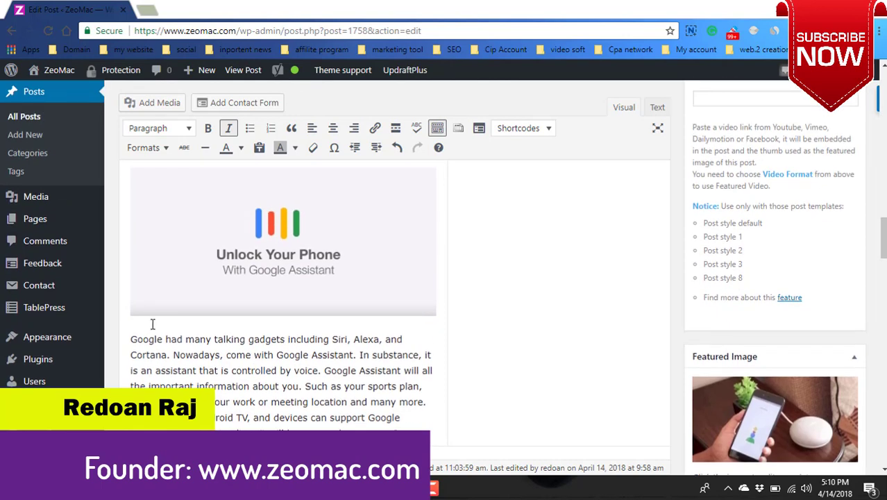
{"action": "scroll", "coordinate": [319, 384], "scroll_direction": "down", "scroll_amount": 3}
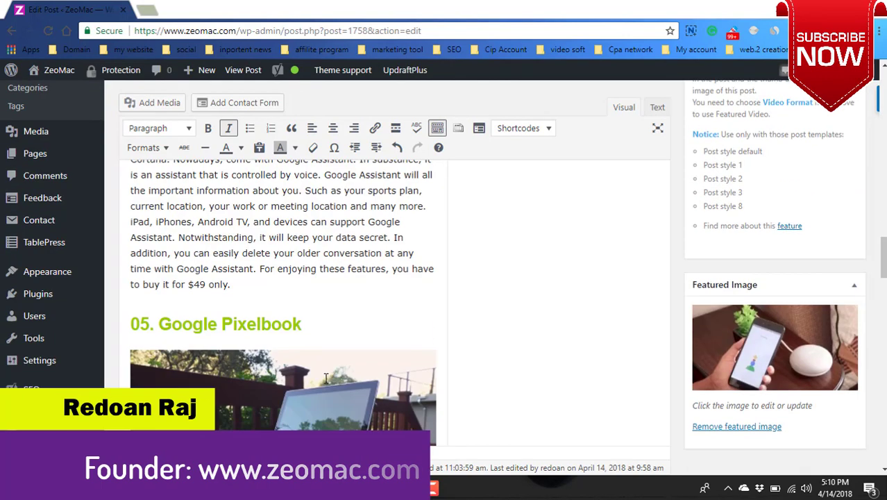
{"action": "key", "text": "alt+Tab"}
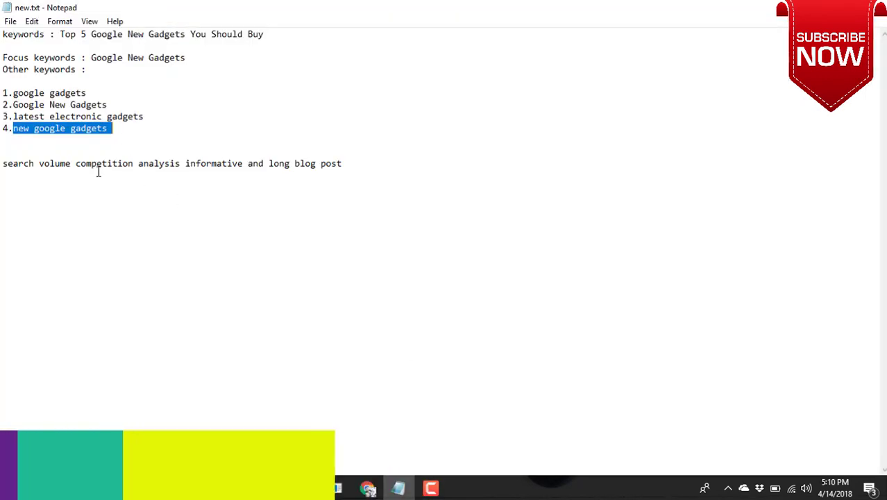
{"action": "left_click", "coordinate": [134, 127]}
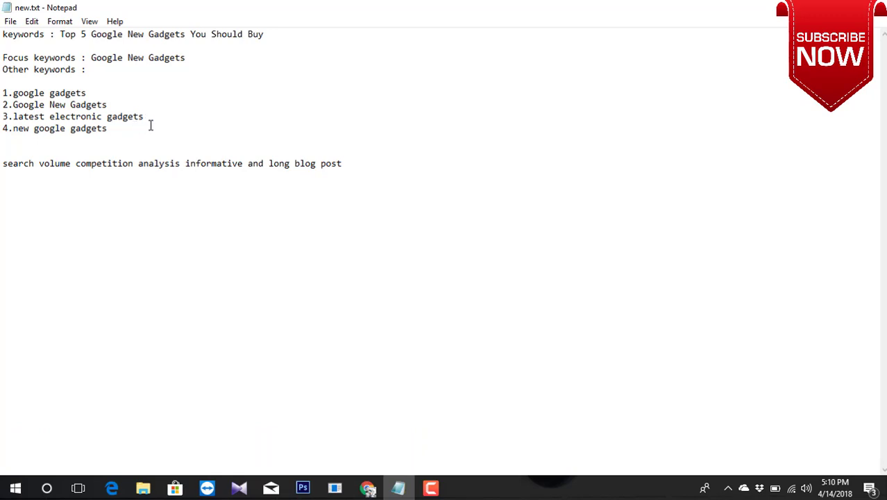
Switch back to Chrome and examine the post's conclusion, highlighting the quoted keyword "google new gadgets" in its summary sentence
{"action": "left_click", "coordinate": [370, 489]}
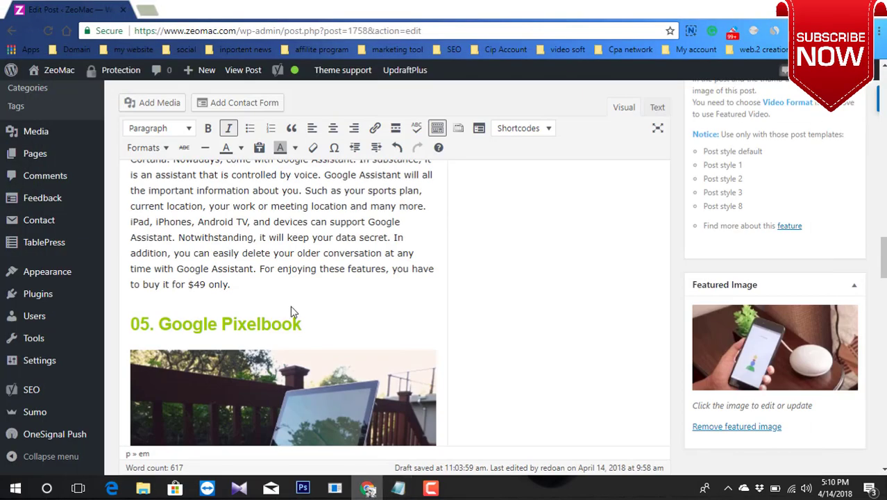
{"action": "scroll", "coordinate": [390, 271], "scroll_direction": "down", "scroll_amount": 1}
{"action": "scroll", "coordinate": [362, 370], "scroll_direction": "down", "scroll_amount": 10}
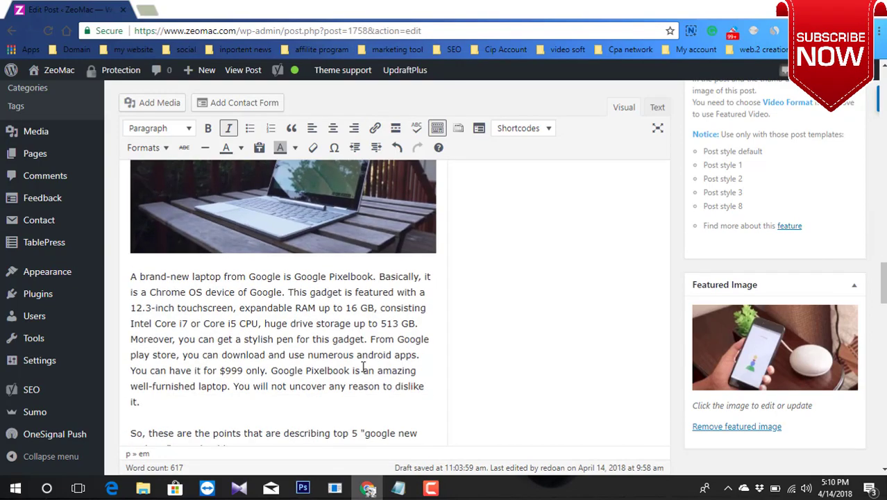
{"action": "scroll", "coordinate": [242, 333], "scroll_direction": "up", "scroll_amount": 6}
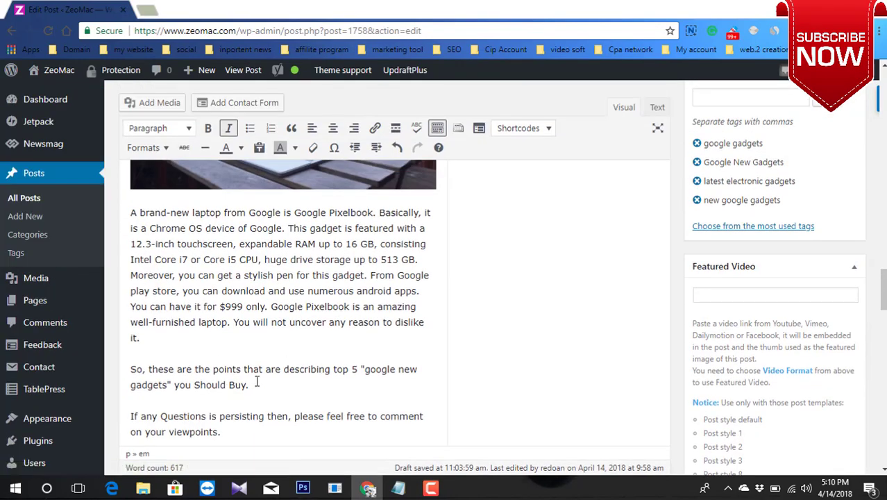
{"action": "scroll", "coordinate": [257, 378], "scroll_direction": "down", "scroll_amount": 2}
{"action": "left_click_drag", "start_coordinate": [221, 301], "coordinate": [183, 301]}
{"action": "left_click", "coordinate": [238, 302]}
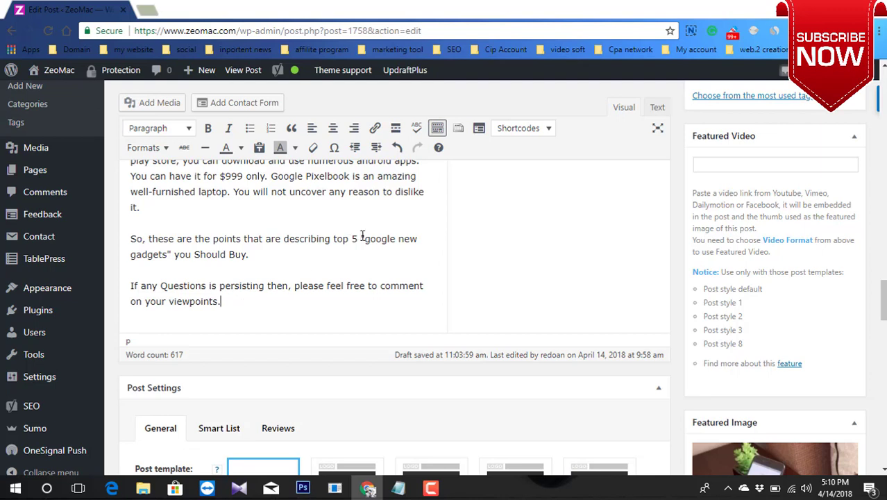
{"action": "left_click_drag", "start_coordinate": [355, 235], "coordinate": [170, 255]}
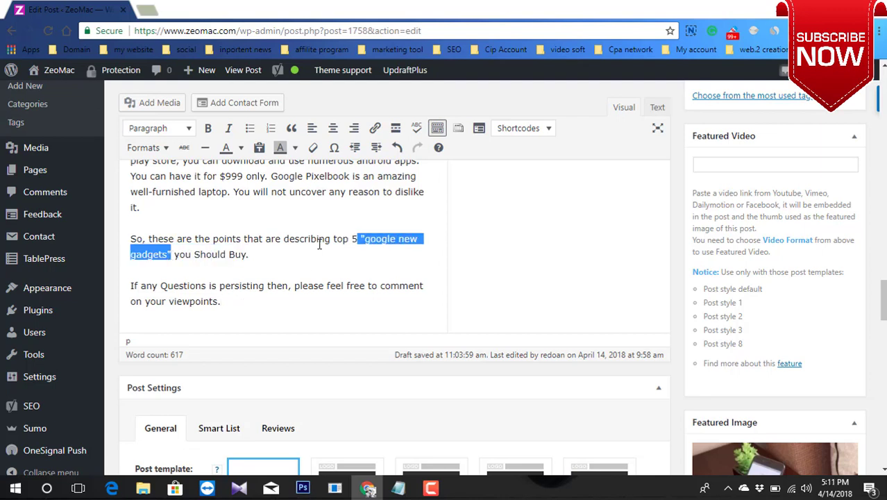
Return from the conclusion to the post's introduction, and switch to Notepad to examine the "search volume" note below the keyword list
{"action": "left_click", "coordinate": [253, 303]}
{"action": "scroll", "coordinate": [392, 297], "scroll_direction": "up", "scroll_amount": 20}
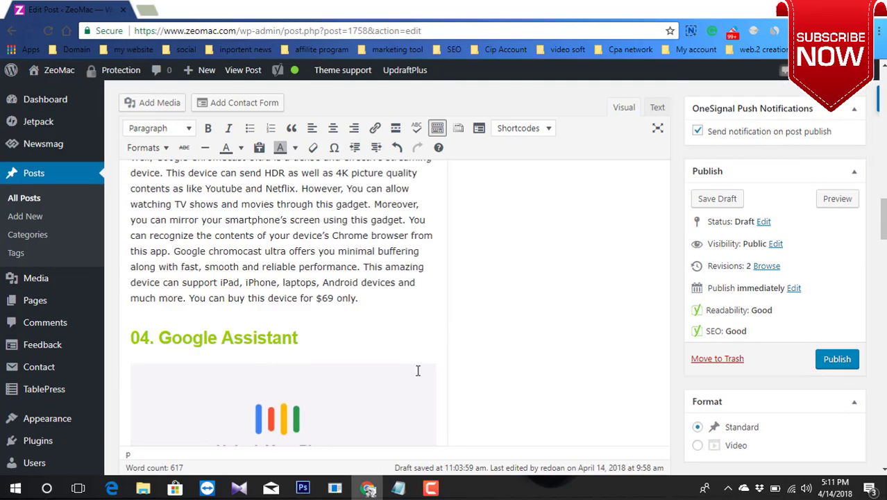
{"action": "scroll", "coordinate": [419, 372], "scroll_direction": "up", "scroll_amount": 10}
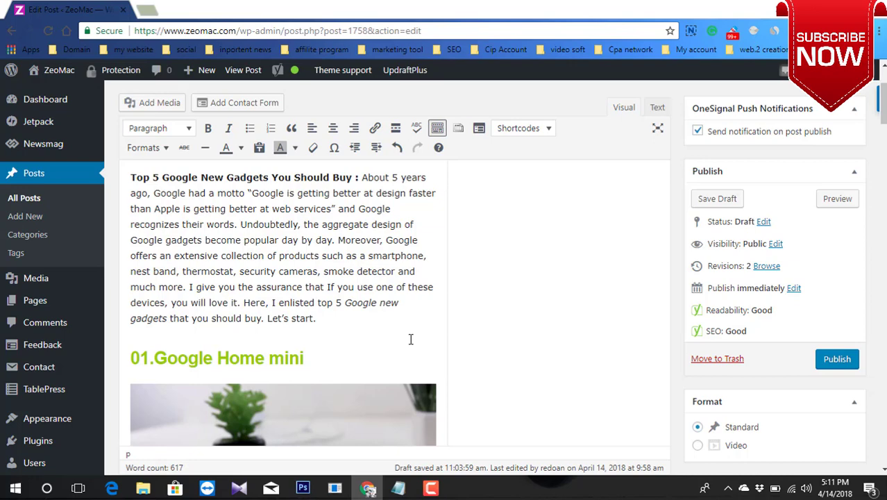
{"action": "left_click", "coordinate": [399, 488]}
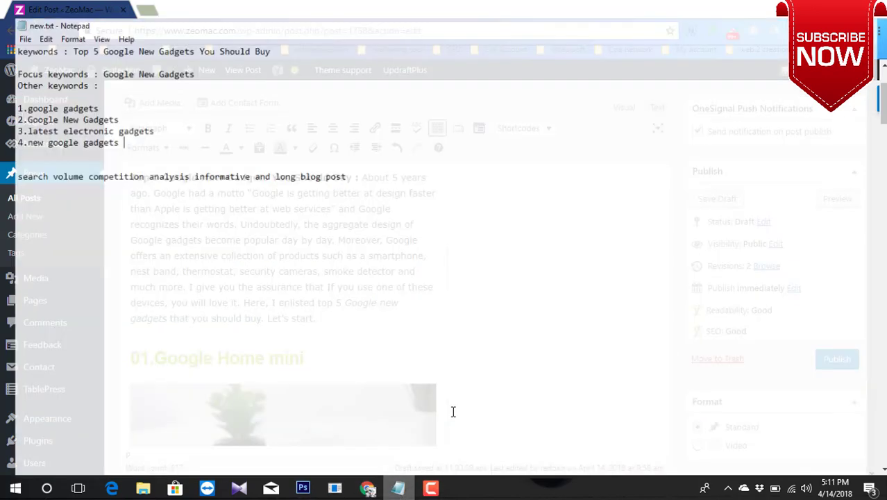
{"action": "left_click_drag", "start_coordinate": [76, 163], "coordinate": [1, 163]}
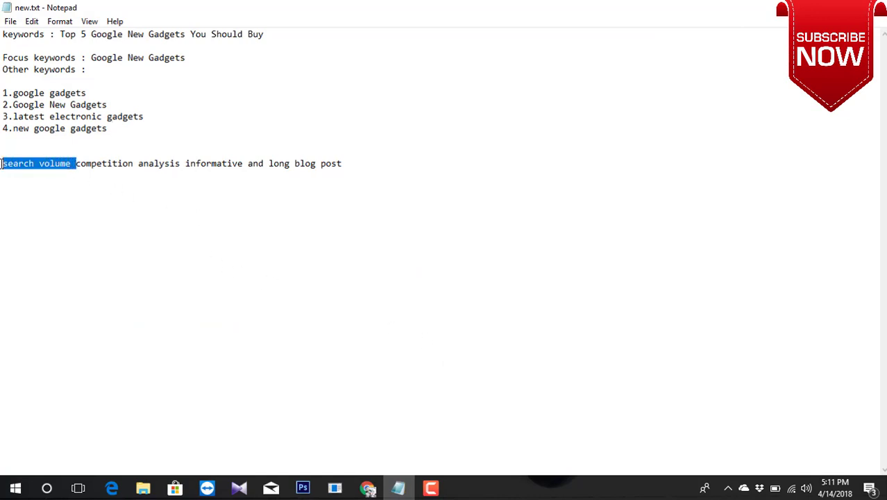
{"action": "left_click", "coordinate": [73, 163]}
{"action": "left_click_drag", "start_coordinate": [75, 164], "coordinate": [2, 164]}
{"action": "left_click_drag", "start_coordinate": [72, 164], "coordinate": [1, 164]}
{"action": "left_click", "coordinate": [75, 163]}
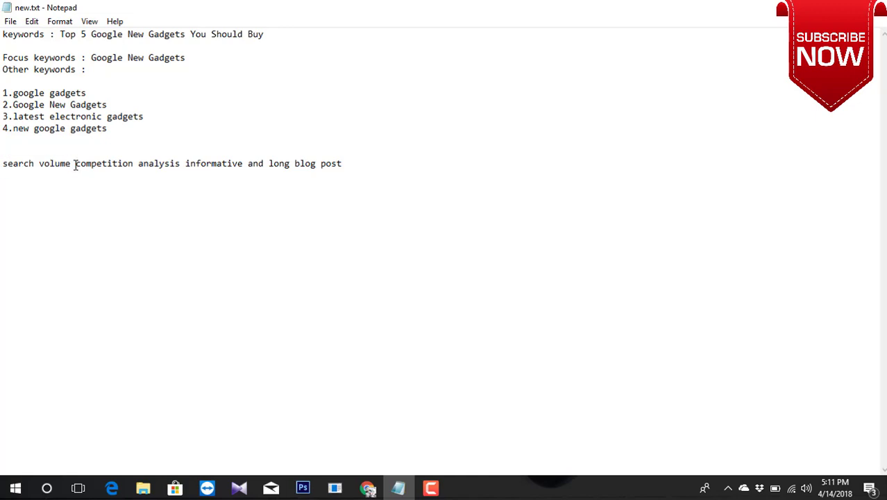
Review the "competition analysis" and "informative and long blog post" notes, highlighting each phrase in turn
{"action": "mouse_move", "coordinate": [75, 164]}
{"action": "left_mouse_down"}
{"action": "mouse_move", "coordinate": [185, 169]}
{"action": "mouse_move", "coordinate": [76, 162]}
{"action": "left_mouse_up"}
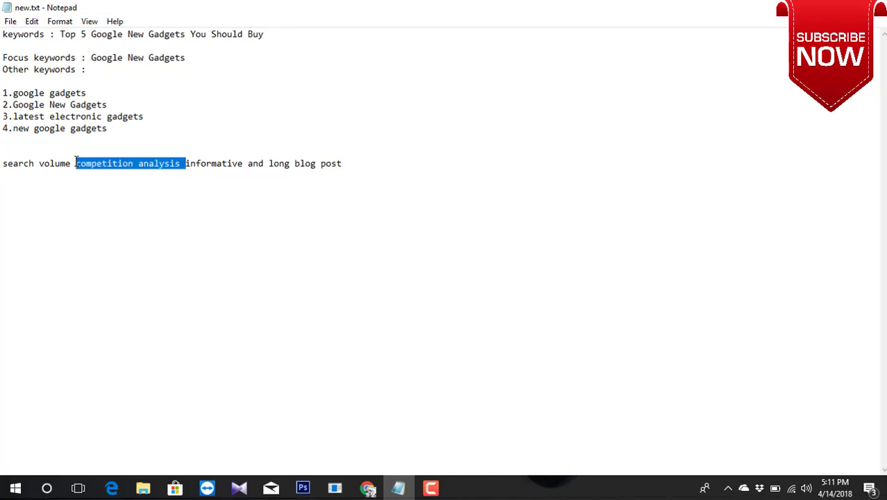
{"action": "left_click", "coordinate": [184, 164]}
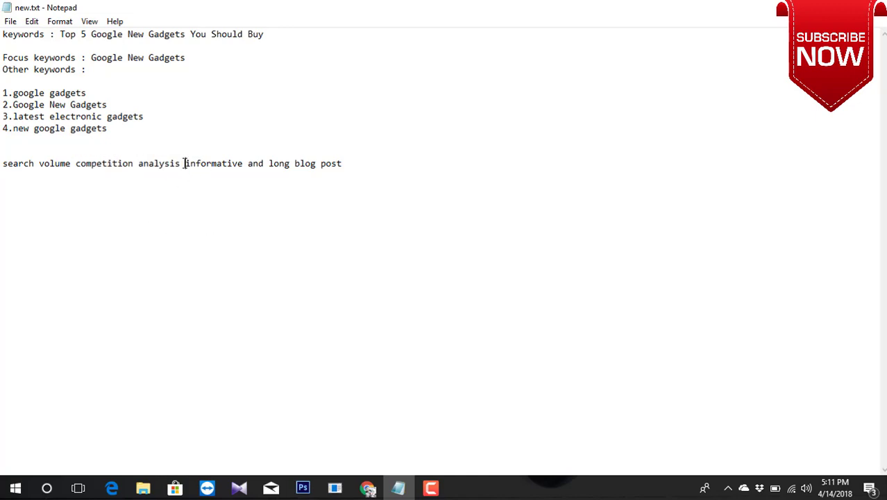
{"action": "left_click_drag", "start_coordinate": [182, 164], "coordinate": [77, 158]}
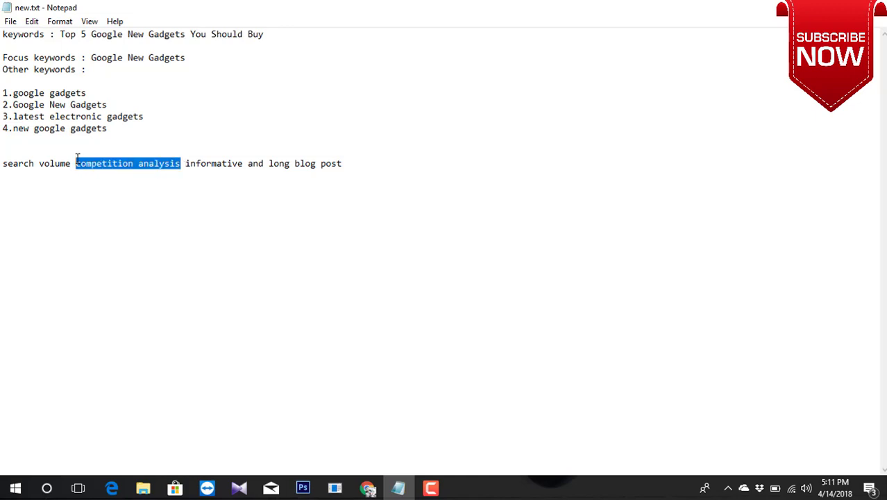
{"action": "left_click_drag", "start_coordinate": [184, 165], "coordinate": [349, 163]}
Switch to the post editor in Chrome, review the body text down to the closing paragraphs, and return to the introduction
{"action": "left_click", "coordinate": [367, 488]}
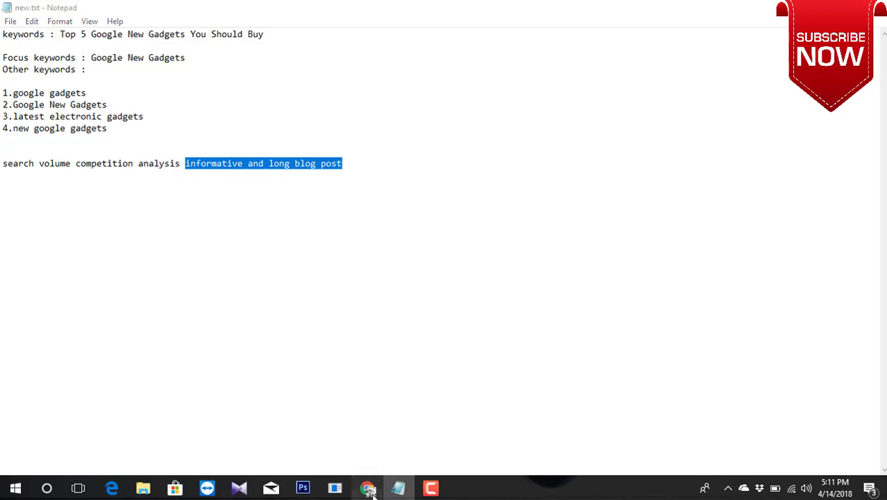
{"action": "scroll", "coordinate": [381, 354], "scroll_direction": "down", "scroll_amount": 15}
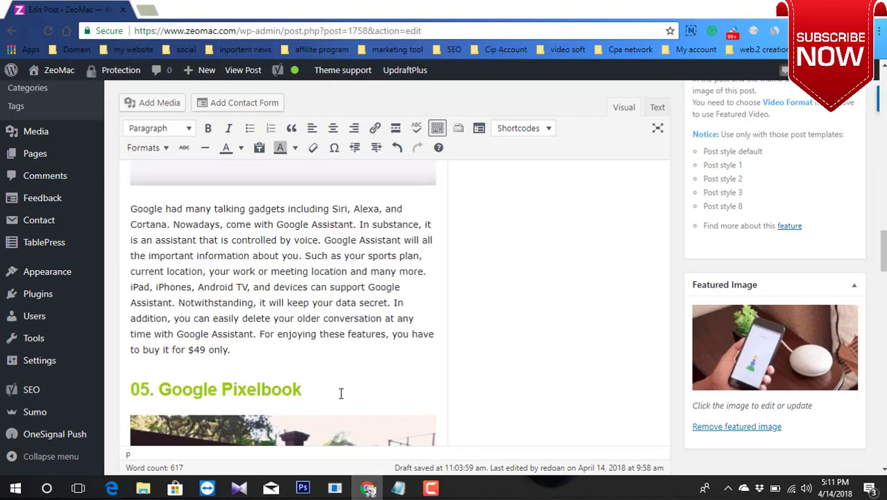
{"action": "scroll", "coordinate": [340, 395], "scroll_direction": "down", "scroll_amount": 10}
{"action": "scroll", "coordinate": [341, 396], "scroll_direction": "up", "scroll_amount": 5}
{"action": "scroll", "coordinate": [263, 452], "scroll_direction": "down", "scroll_amount": 3}
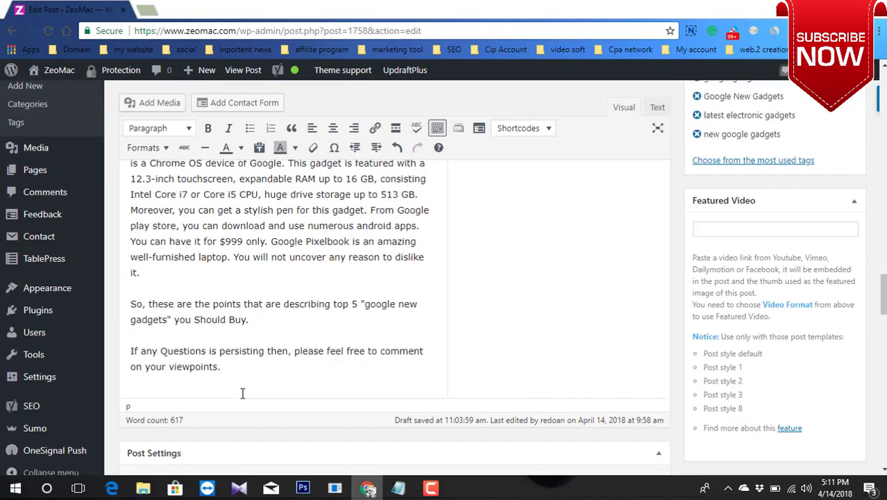
{"action": "left_click", "coordinate": [262, 367]}
{"action": "scroll", "coordinate": [503, 360], "scroll_direction": "up", "scroll_amount": 10}
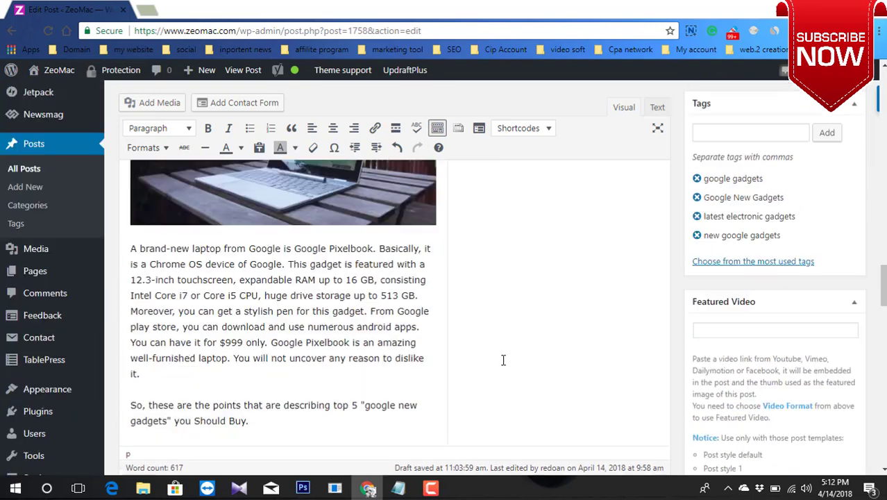
{"action": "scroll", "coordinate": [655, 420], "scroll_direction": "down", "scroll_amount": 6}
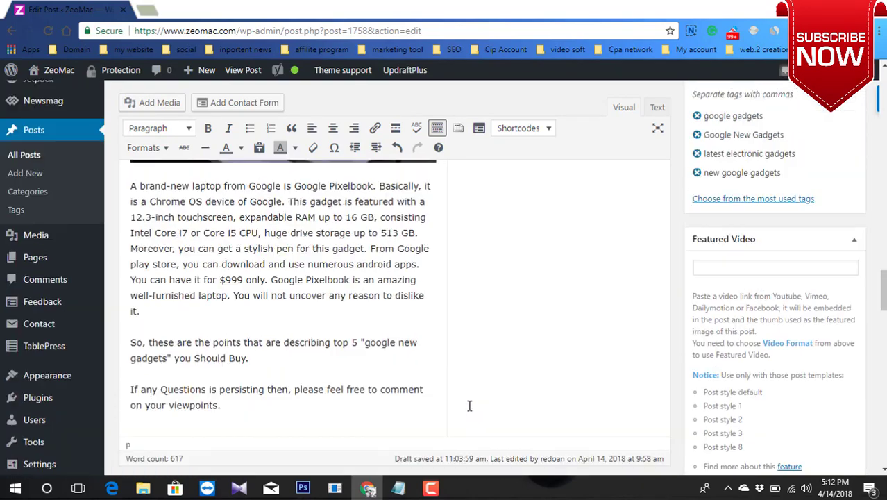
{"action": "scroll", "coordinate": [465, 406], "scroll_direction": "up", "scroll_amount": 8}
{"action": "scroll", "coordinate": [456, 403], "scroll_direction": "up", "scroll_amount": 15}
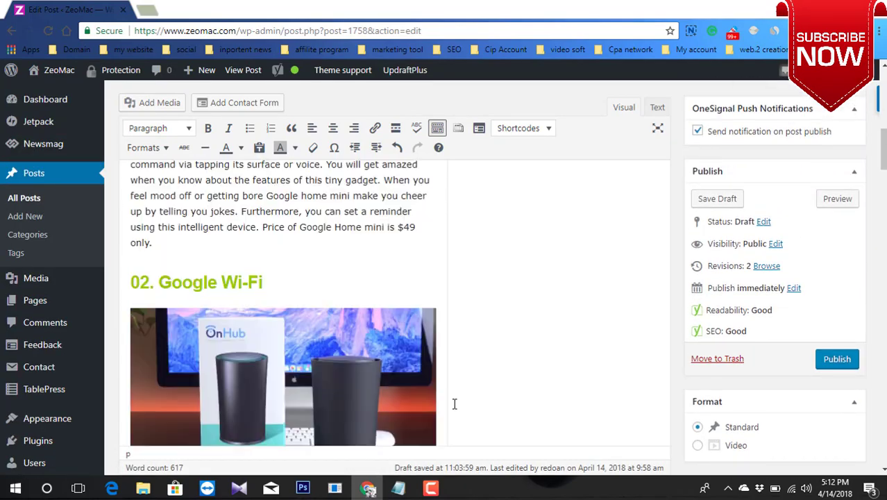
{"action": "scroll", "coordinate": [408, 392], "scroll_direction": "down", "scroll_amount": 3}
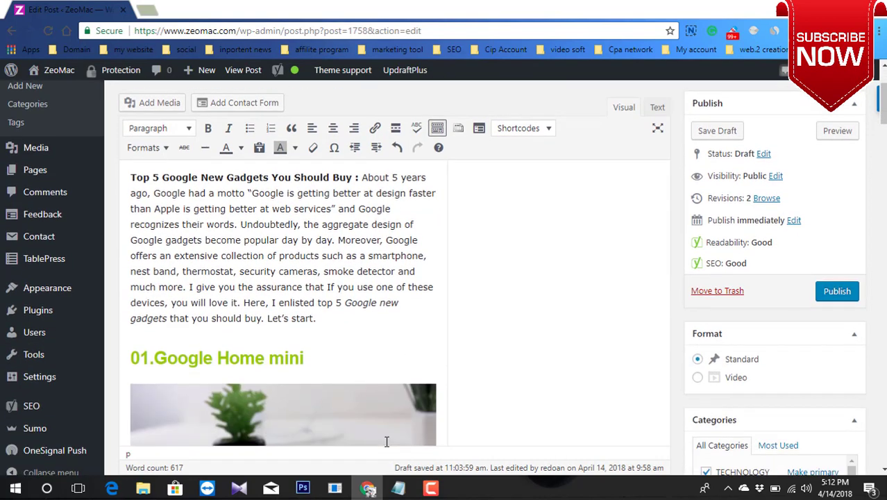
Switch to the Notepad keyword notes and highlight the first of the other keywords, "google gadgets"
{"action": "left_click", "coordinate": [398, 488]}
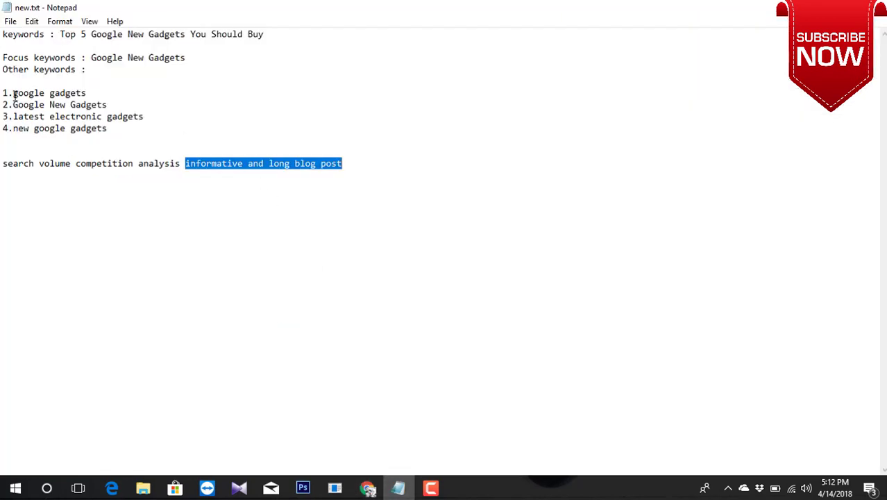
{"action": "left_click", "coordinate": [14, 93]}
{"action": "left_click", "coordinate": [100, 91], "text": "shift"}
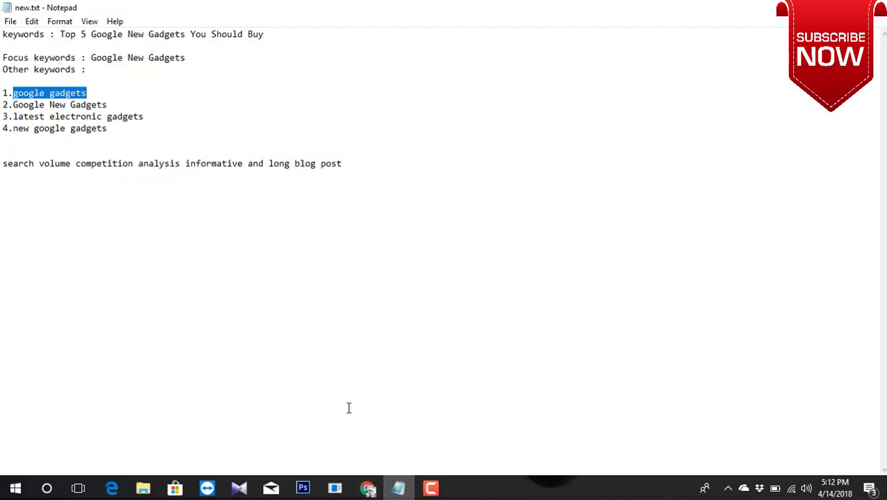
Switch back to Chrome and examine the post's tags, featured video and featured image settings
{"action": "left_click", "coordinate": [368, 488]}
{"action": "scroll", "coordinate": [719, 381], "scroll_direction": "down", "scroll_amount": 5}
{"action": "scroll", "coordinate": [734, 382], "scroll_direction": "down", "scroll_amount": 8}
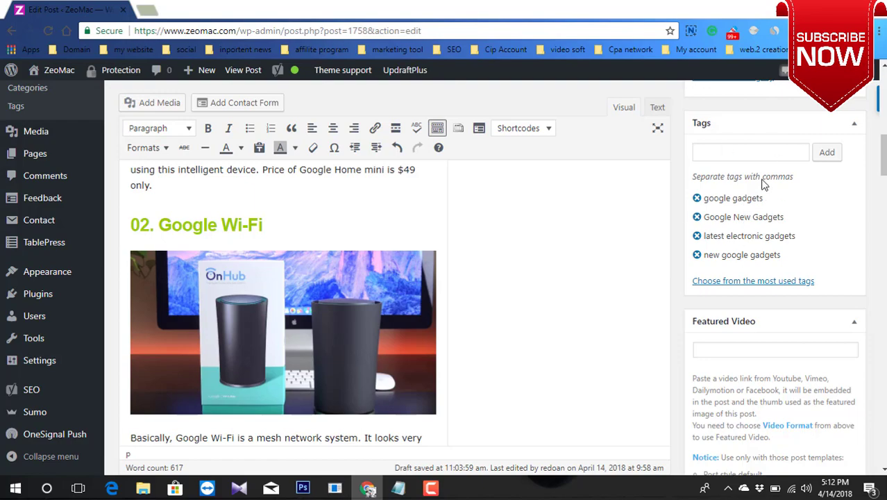
{"action": "scroll", "coordinate": [582, 303], "scroll_direction": "up", "scroll_amount": 1}
{"action": "scroll", "coordinate": [582, 304], "scroll_direction": "down", "scroll_amount": 8}
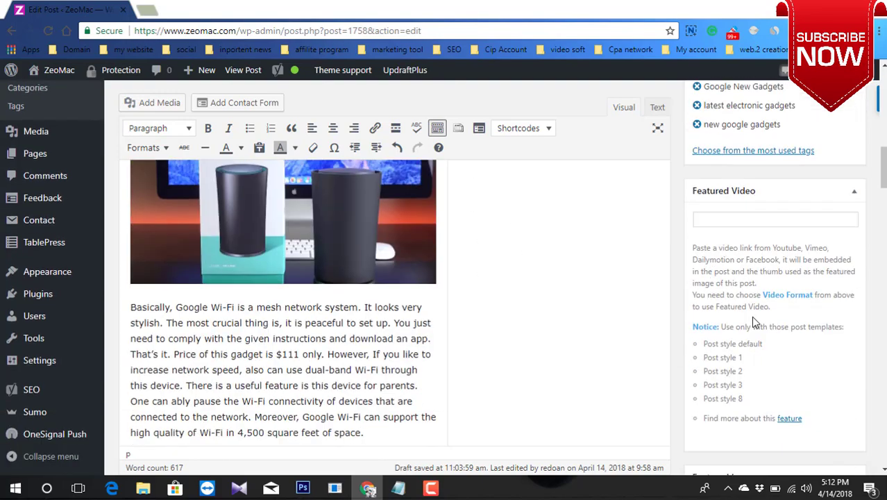
{"action": "scroll", "coordinate": [437, 323], "scroll_direction": "down", "scroll_amount": 15}
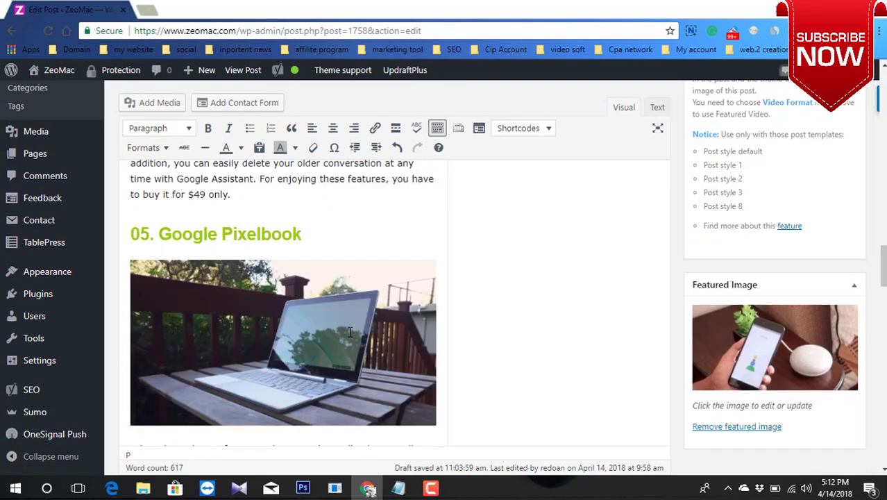
Examine the Yoast SEO snippet preview, highlight the focus keyword "google new gadgets", and read the analysis of problems, improvements and good results
{"action": "scroll", "coordinate": [349, 337], "scroll_direction": "down", "scroll_amount": 15}
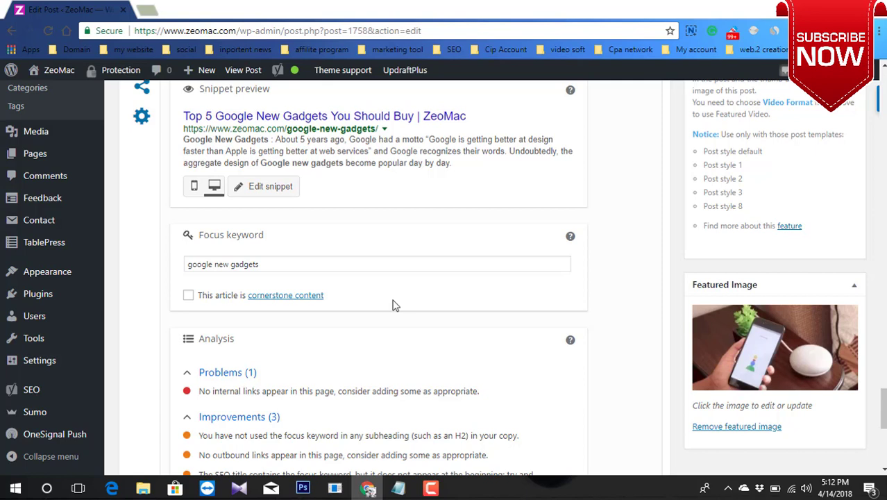
{"action": "scroll", "coordinate": [298, 292], "scroll_direction": "up", "scroll_amount": 3}
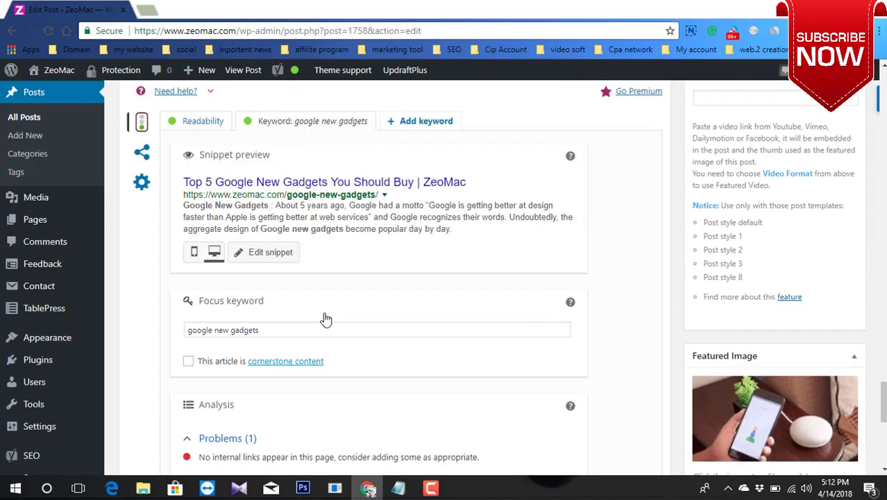
{"action": "scroll", "coordinate": [375, 320], "scroll_direction": "down", "scroll_amount": 2}
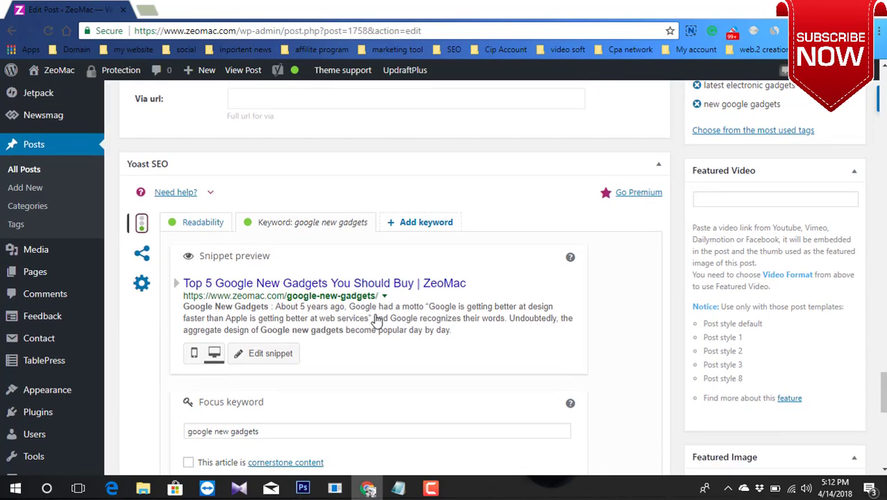
{"action": "scroll", "coordinate": [376, 320], "scroll_direction": "down", "scroll_amount": 1}
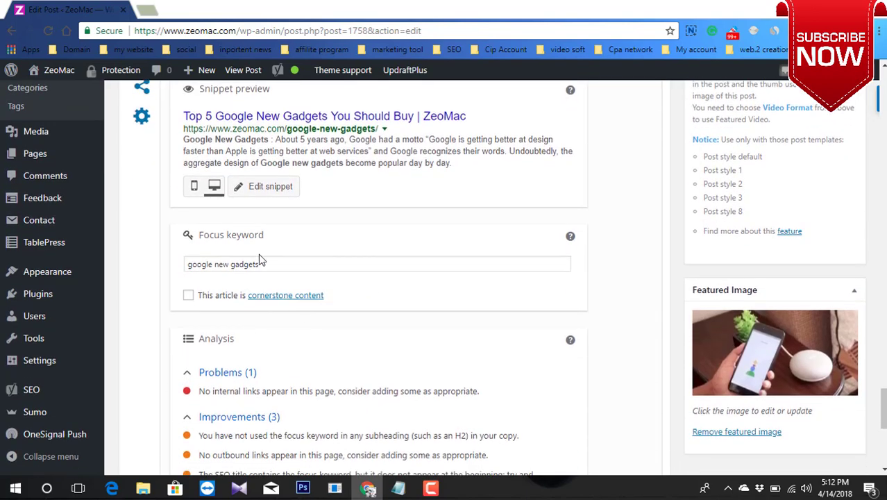
{"action": "left_click_drag", "start_coordinate": [274, 263], "coordinate": [174, 269]}
{"action": "left_click", "coordinate": [276, 263]}
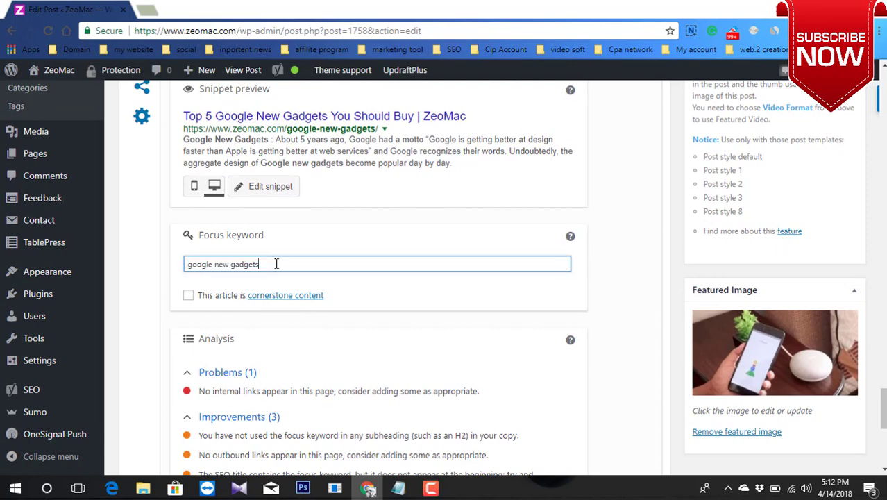
{"action": "triple_click", "coordinate": [206, 264]}
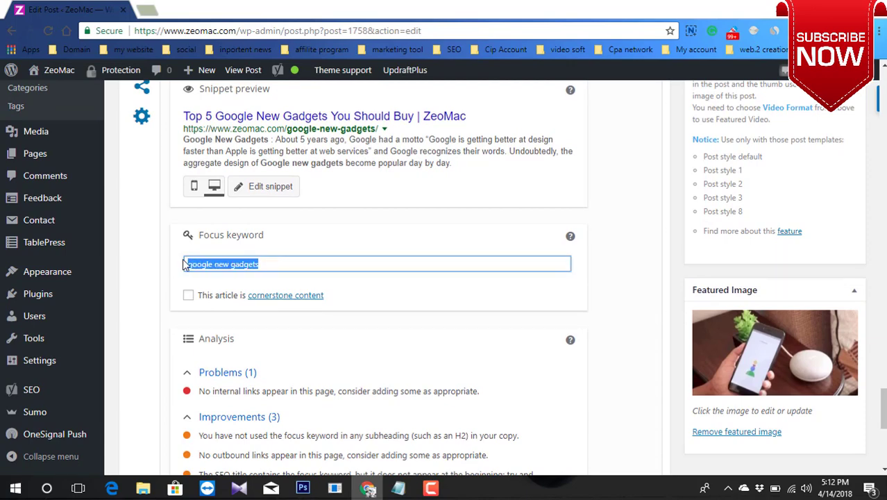
{"action": "left_click", "coordinate": [265, 264]}
{"action": "scroll", "coordinate": [319, 309], "scroll_direction": "down", "scroll_amount": 1}
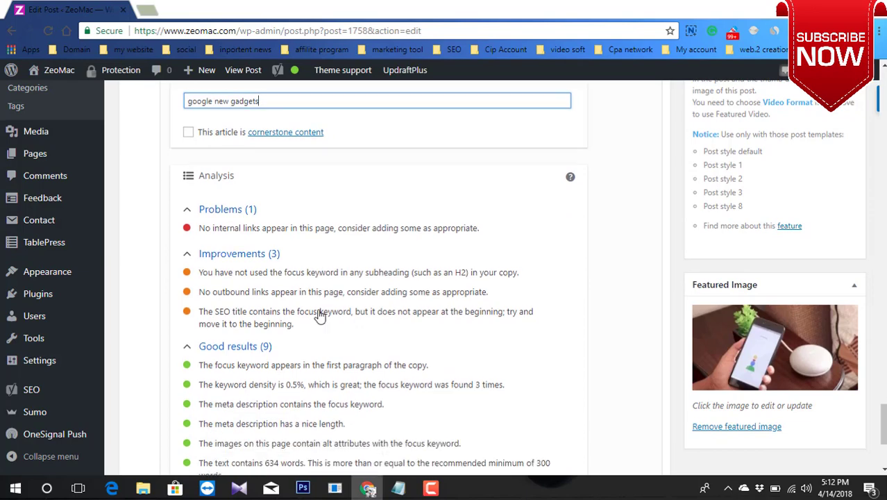
Open the Yoast snippet editor, review the SEO title, slug and meta description, and close it without changes
{"action": "scroll", "coordinate": [316, 313], "scroll_direction": "up", "scroll_amount": 4}
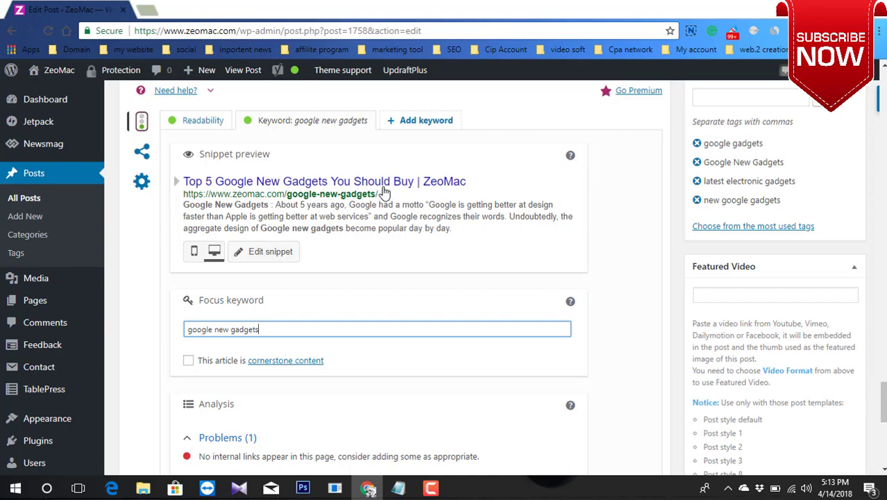
{"action": "left_click", "coordinate": [277, 252]}
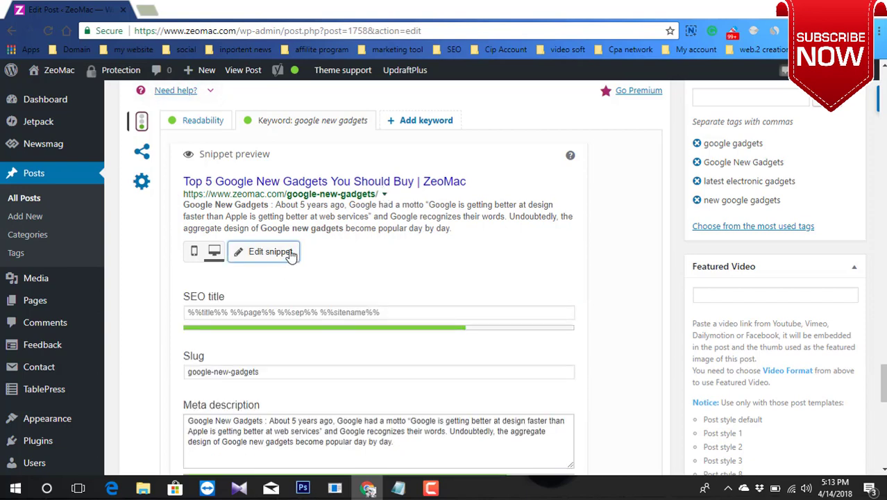
{"action": "scroll", "coordinate": [330, 229], "scroll_direction": "down", "scroll_amount": 3}
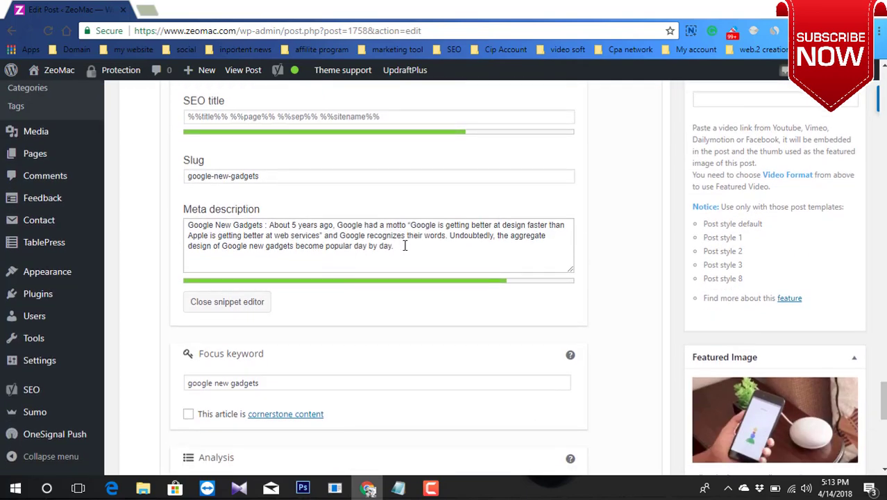
{"action": "left_click", "coordinate": [405, 246]}
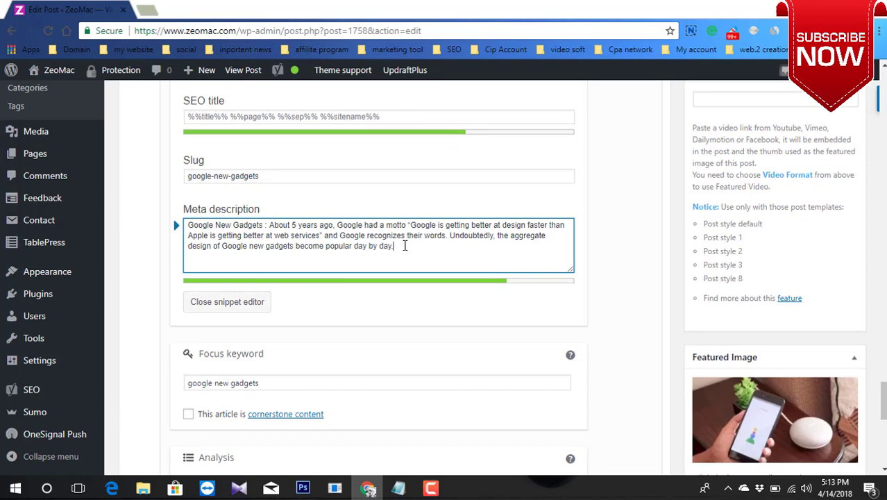
{"action": "left_click", "coordinate": [255, 305]}
{"action": "scroll", "coordinate": [353, 347], "scroll_direction": "up", "scroll_amount": 5}
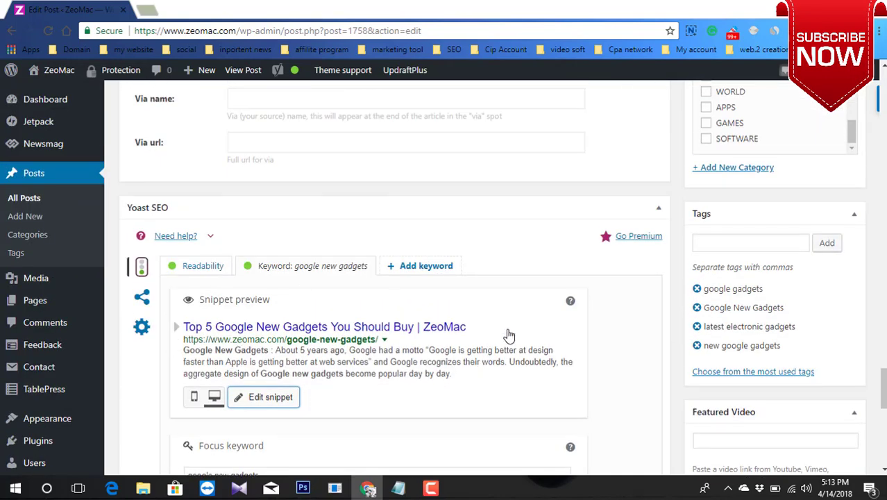
Glance at the keyword list in Notepad, return to Chrome, and look back through the post from Yoast SEO to the introduction
{"action": "left_click", "coordinate": [399, 489]}
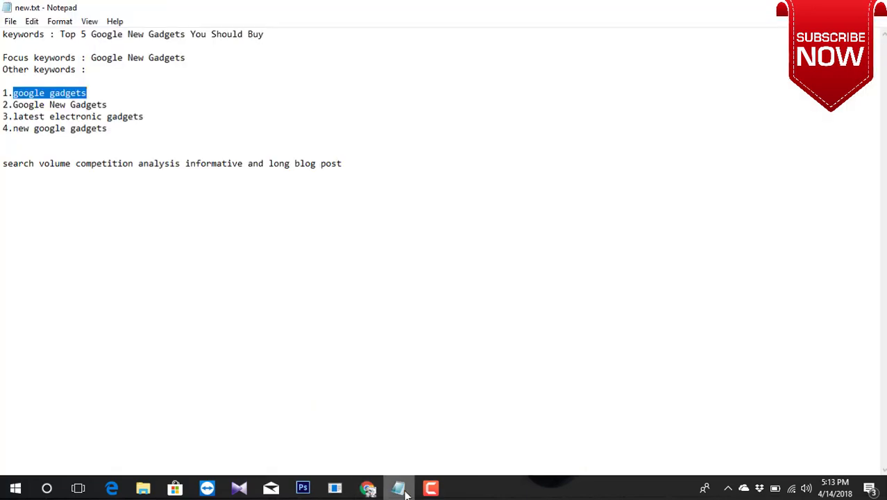
{"action": "left_click", "coordinate": [368, 489]}
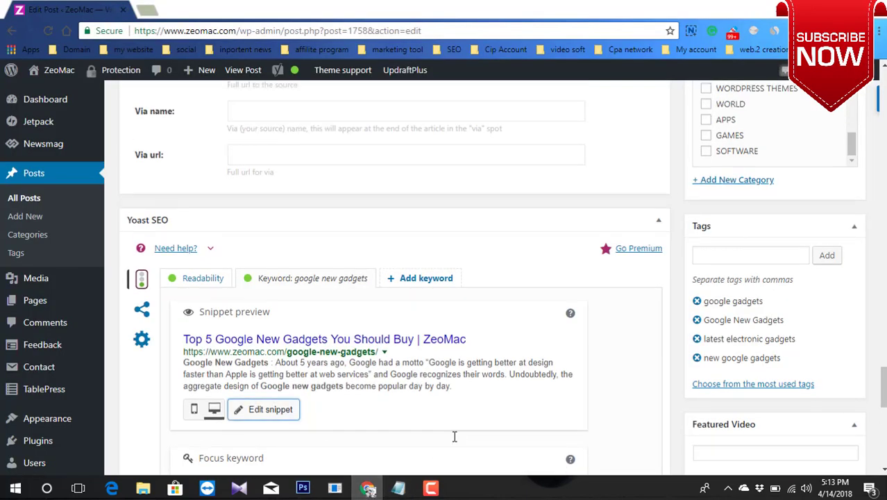
{"action": "scroll", "coordinate": [455, 436], "scroll_direction": "up", "scroll_amount": 8}
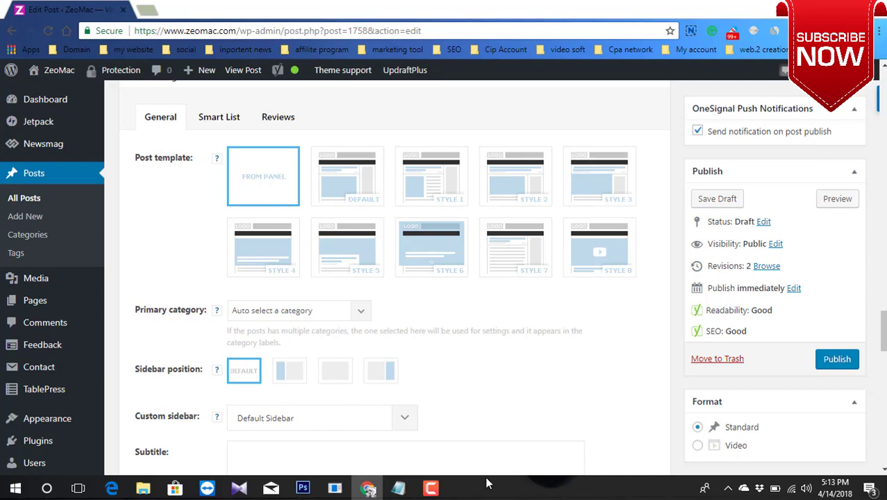
{"action": "scroll", "coordinate": [462, 316], "scroll_direction": "up", "scroll_amount": 15}
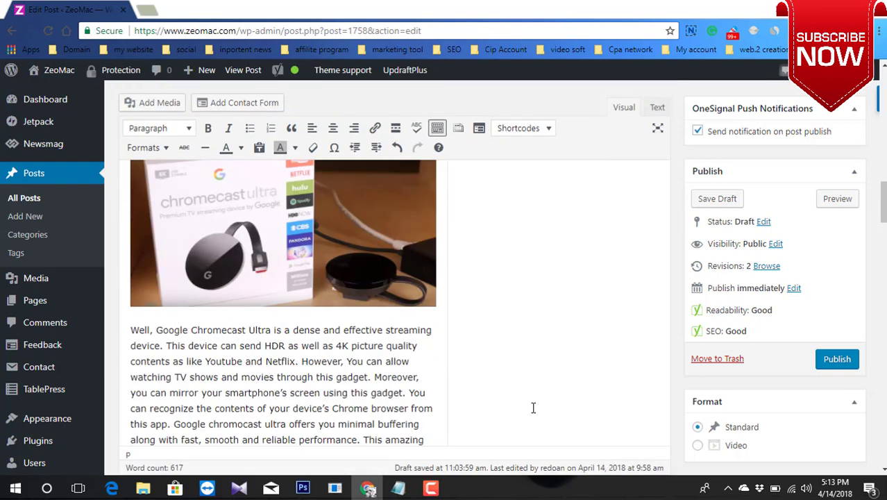
{"action": "scroll", "coordinate": [533, 407], "scroll_direction": "up", "scroll_amount": 15}
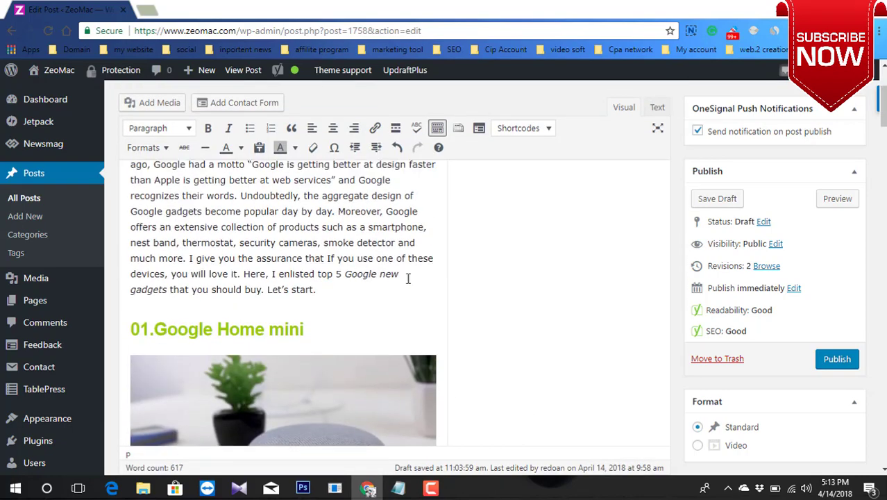
{"action": "scroll", "coordinate": [408, 278], "scroll_direction": "up", "scroll_amount": 5}
{"action": "scroll", "coordinate": [408, 292], "scroll_direction": "down", "scroll_amount": 5}
Recheck the keyword notes in Notepad and switch back to Chrome to review the post's title, permalink and introduction
{"action": "left_click", "coordinate": [399, 488]}
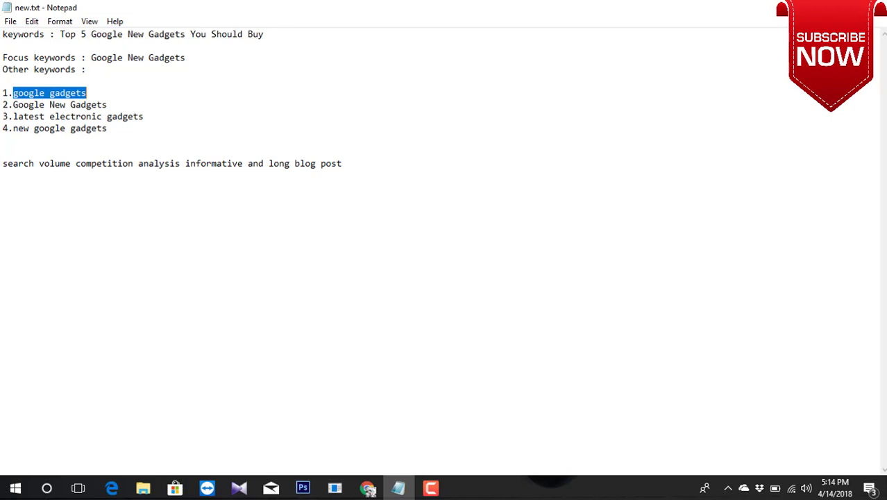
{"action": "left_click", "coordinate": [368, 488]}
{"action": "scroll", "coordinate": [575, 347], "scroll_direction": "up", "scroll_amount": 5}
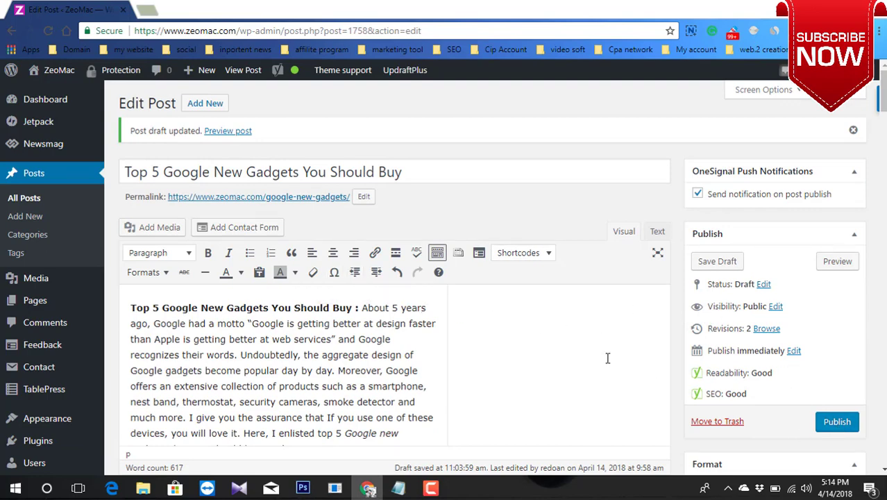
{"action": "scroll", "coordinate": [609, 361], "scroll_direction": "down", "scroll_amount": 2}
{"action": "scroll", "coordinate": [608, 368], "scroll_direction": "up", "scroll_amount": 2}
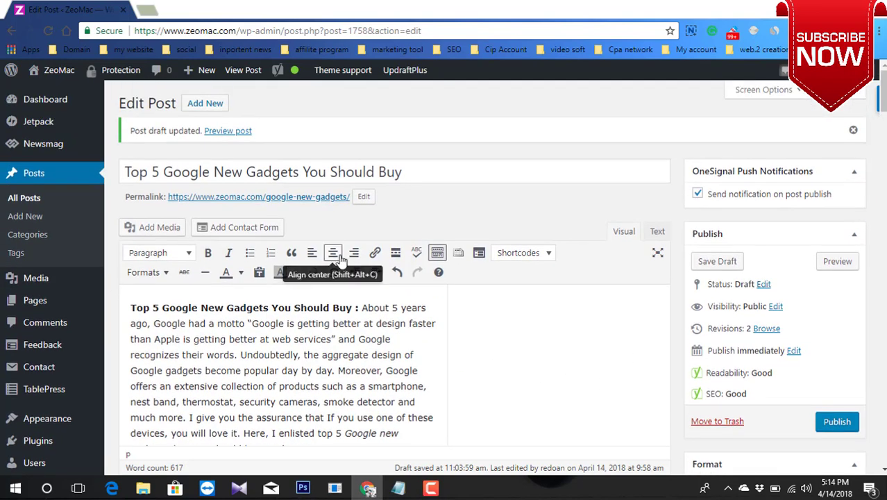